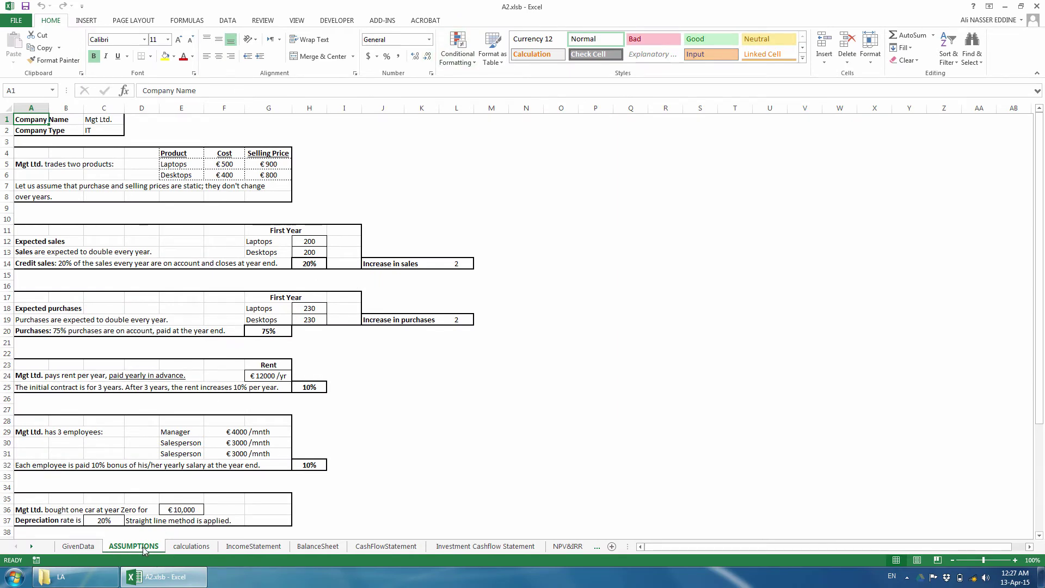
Insert six rows above Taxes and label A45:A47 Loan Amount, Interest Rate (r), Tenure (n).
scroll(271, 202, "down", 6)
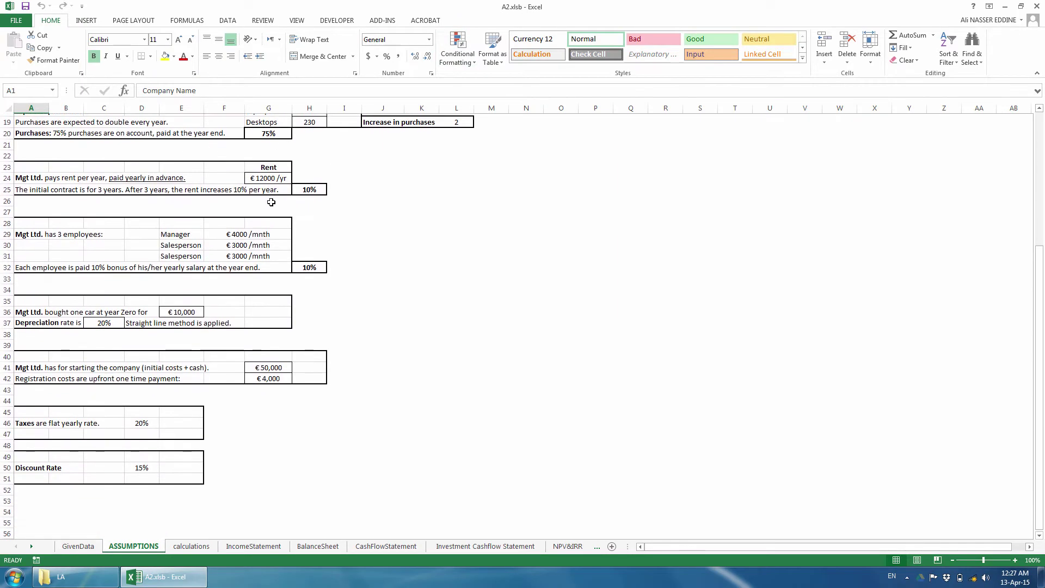
scroll(271, 202, "down", 4)
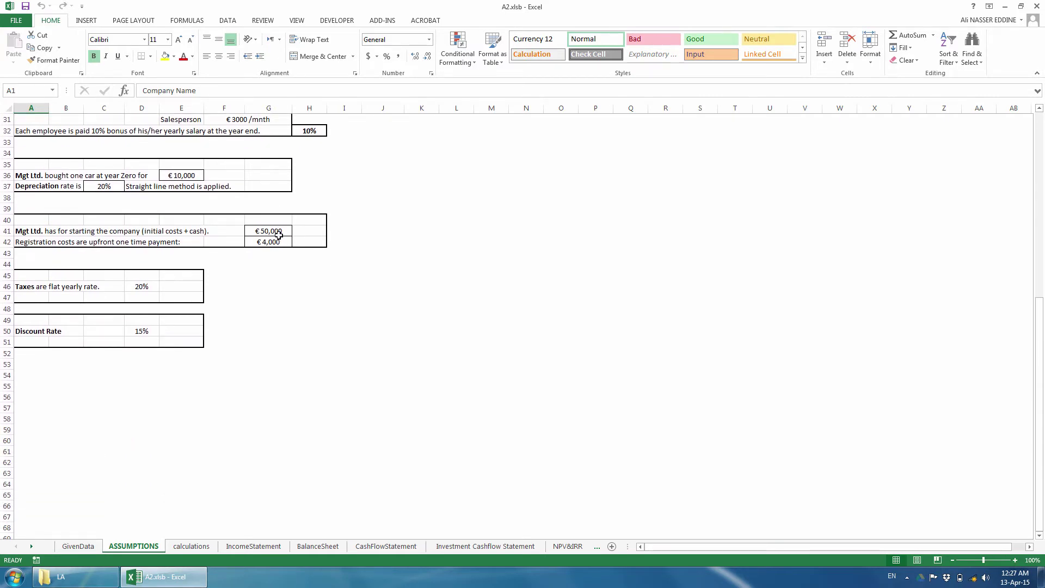
left_click(10, 264)
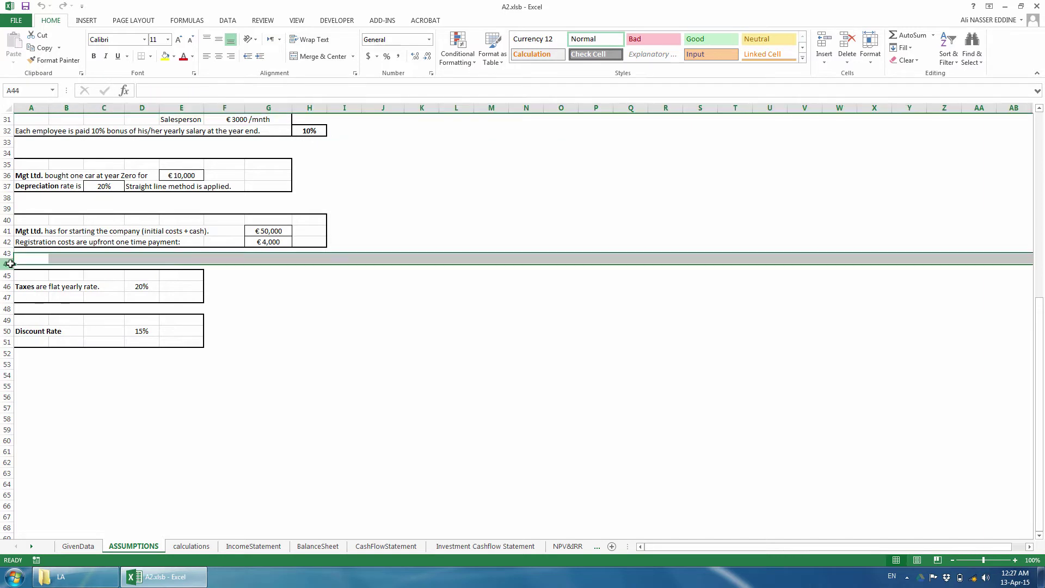
key("ctrl+shift+plus")
key("ctrl+shift+plus")
key("ctrl+shift+plus")
key("ctrl+shift+plus")
key("ctrl+shift+plus")
key("ctrl+shift+plus")
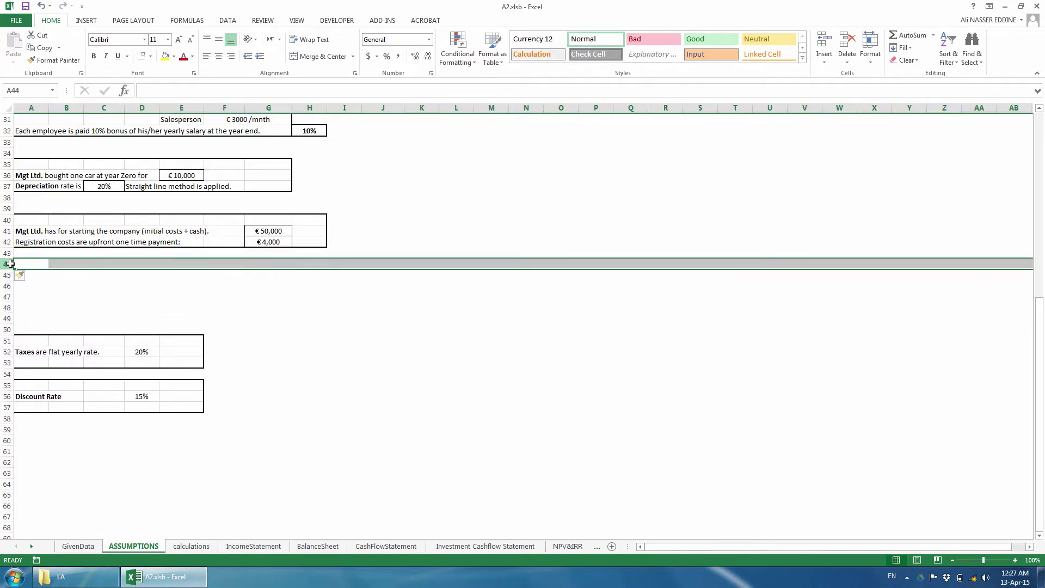
left_click(38, 272)
type("Loan Amount")
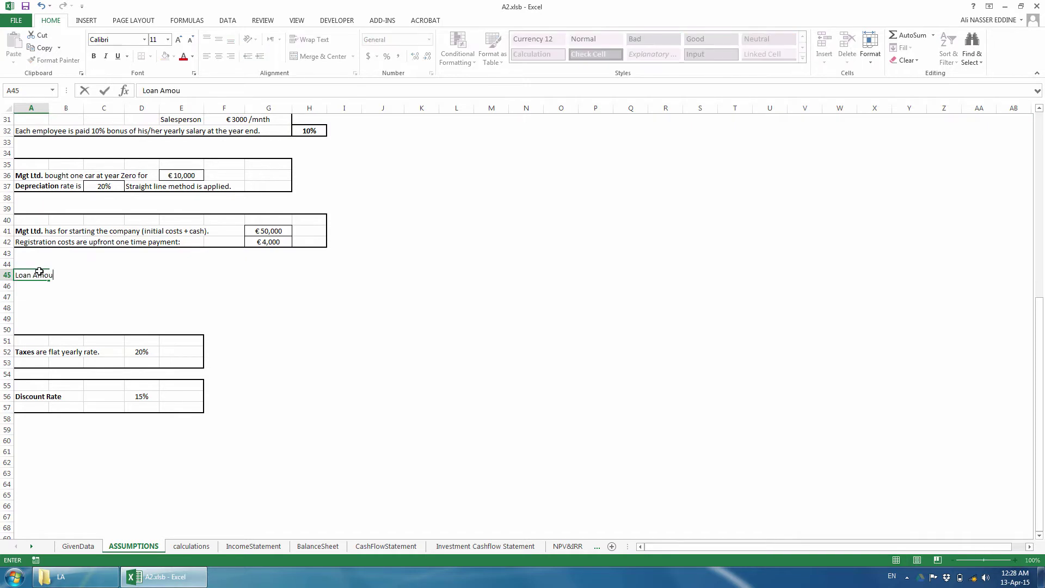
key("Return")
type("Interest")
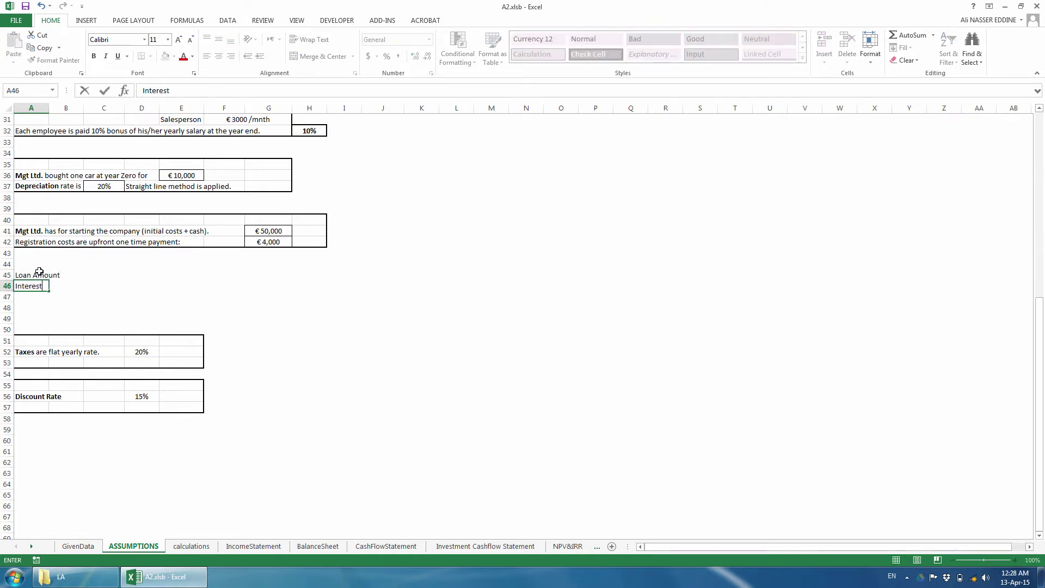
type(" Rate (r)")
key("Return")
type("Tenure (n)")
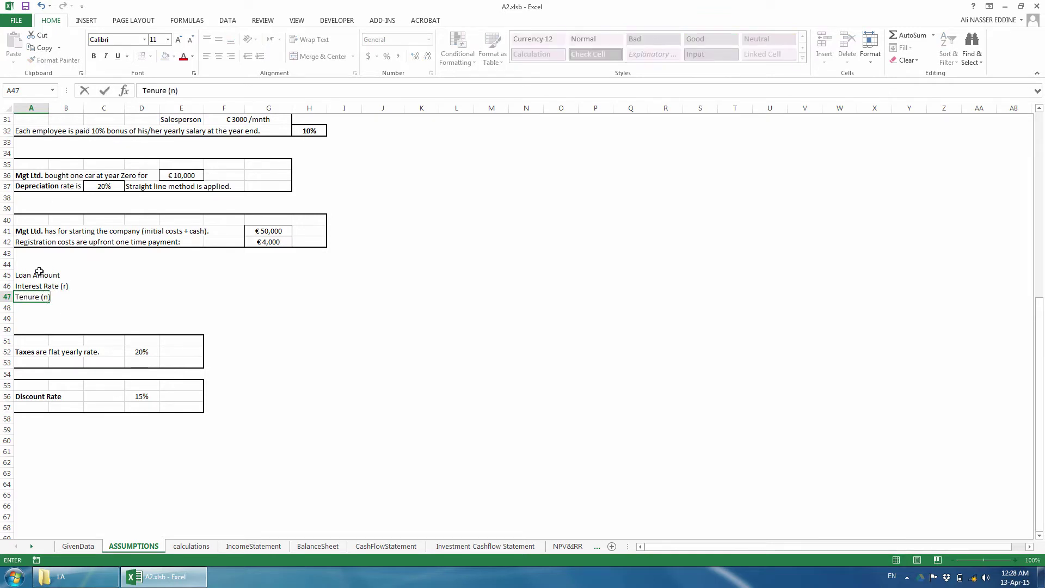
key("ctrl+Return")
Put an outside border around the loan block A44:D48 and select C45:C47 for bordering.
left_click_drag(33, 264, 164, 310)
left_click(150, 57)
left_click(149, 224)
left_click_drag(104, 276, 105, 297)
left_click(150, 56)
Give C45:C47 all borders and enter 20000, 7% and 5 as the loan inputs.
left_click(166, 150)
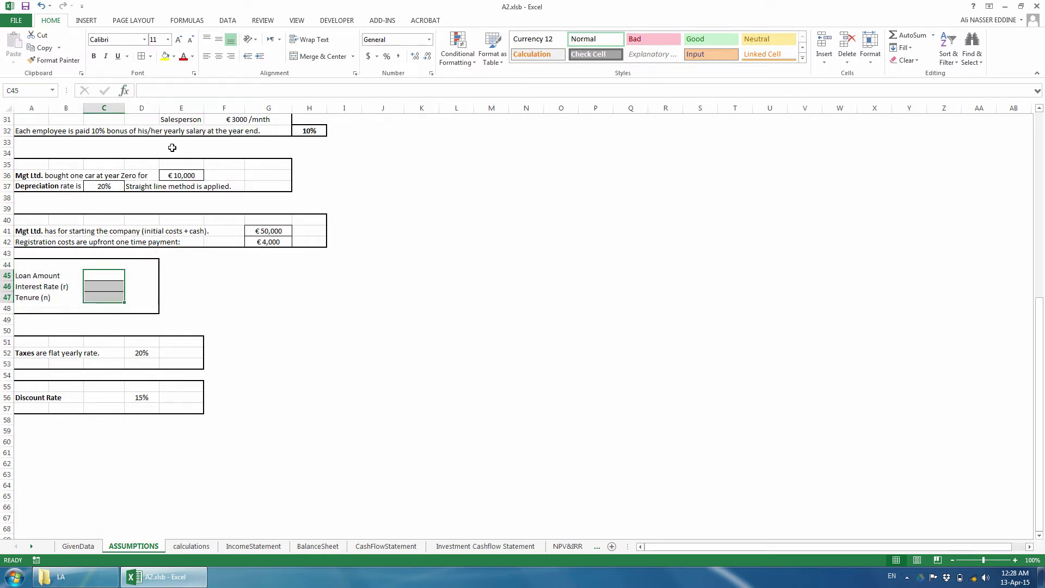
left_click(116, 275)
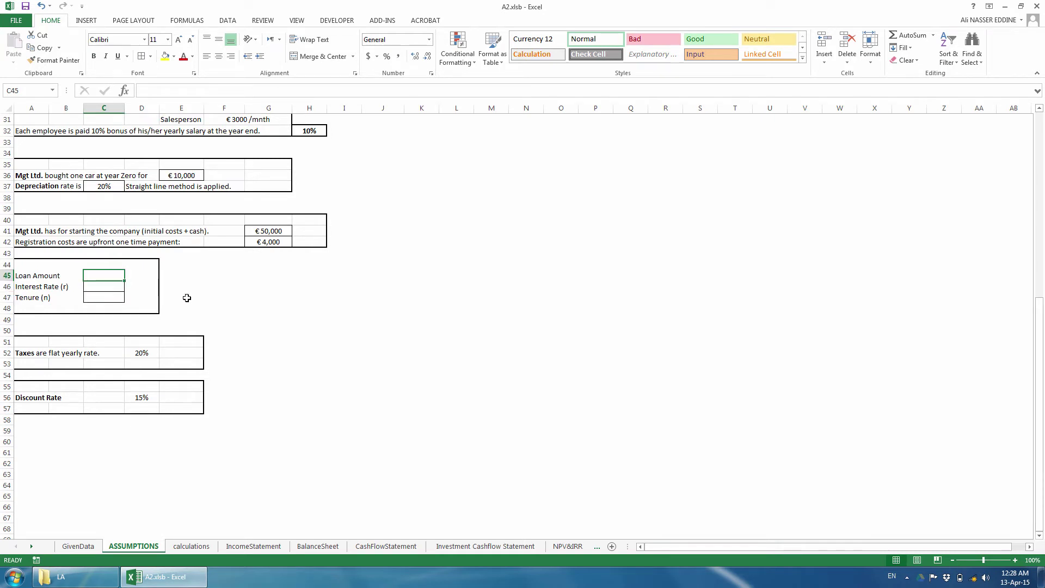
type("20000")
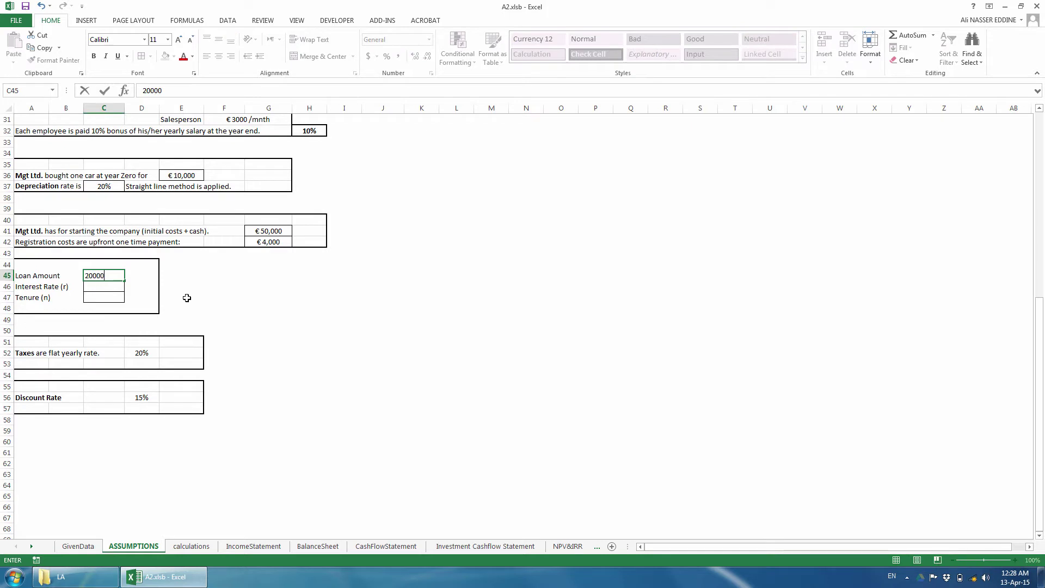
key("Return")
type("7%")
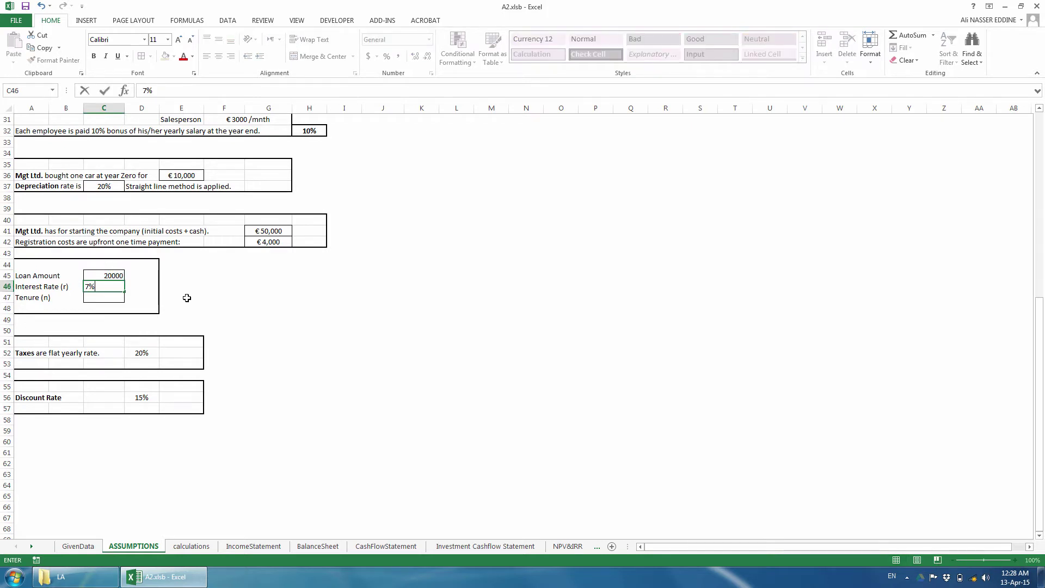
key("Return")
type("5")
key("Return")
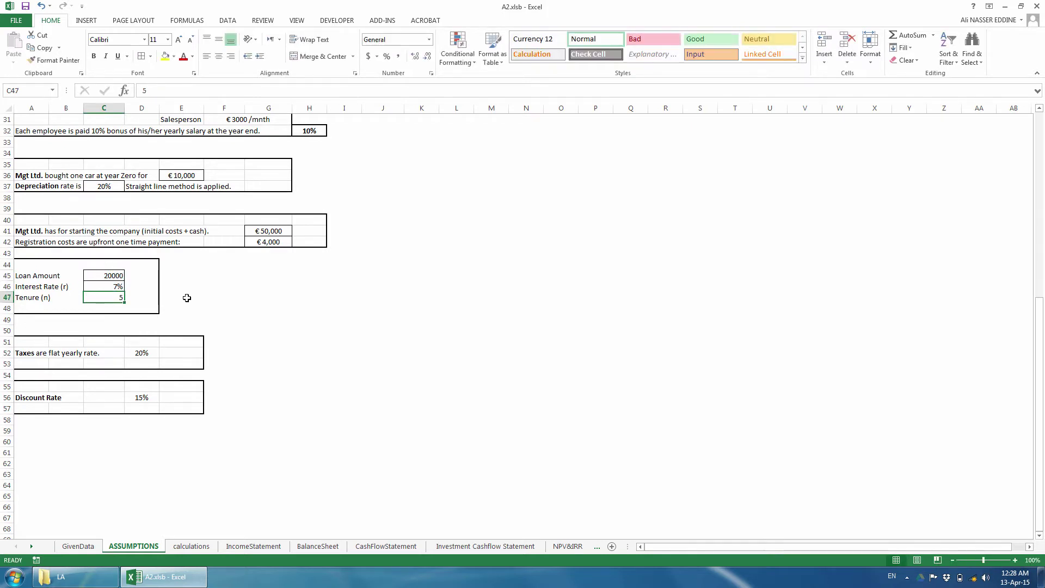
Centre the three loan inputs and paste the € currency format from G41 onto C45.
left_click_drag(106, 275, 112, 298)
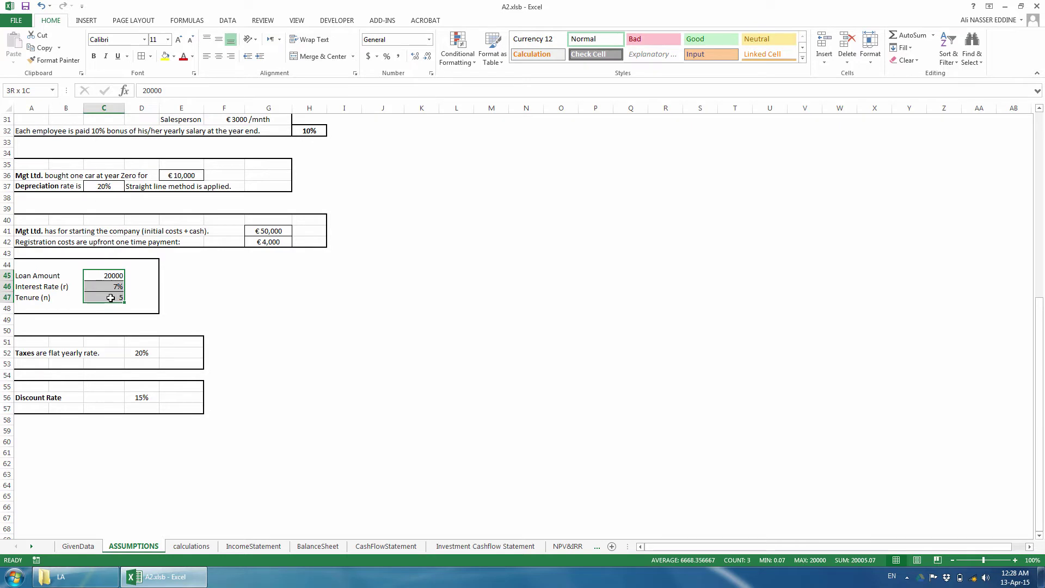
left_click(219, 56)
left_click(281, 231)
key("ctrl+c")
right_click(113, 275)
left_click(199, 323)
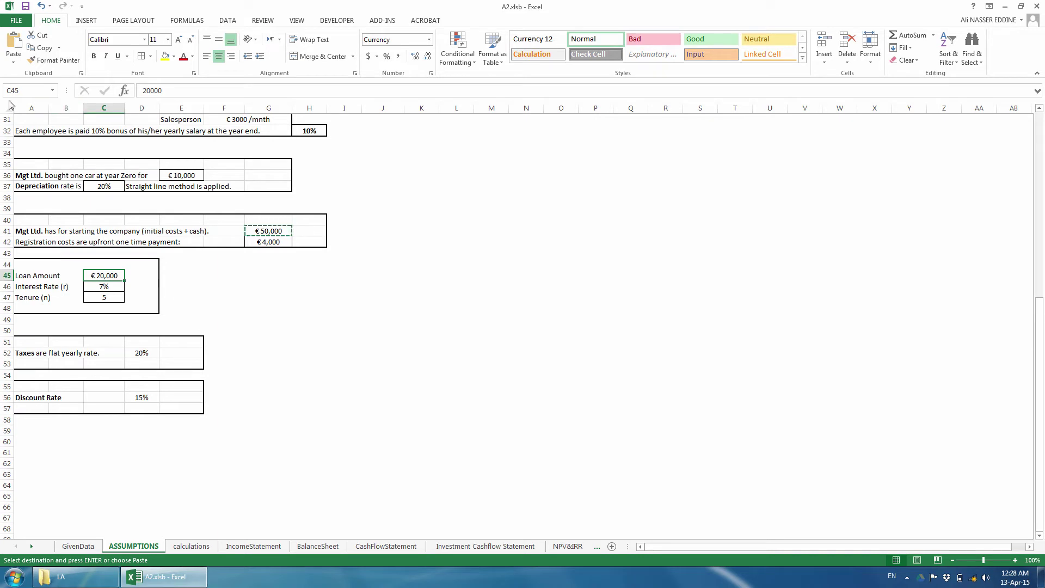
Define names for the loan amount, interest and tenure cells through the Name Box.
left_click(37, 94)
type("an Amo")
type("unt")
key("Return")
key("Return")
left_click(9, 94)
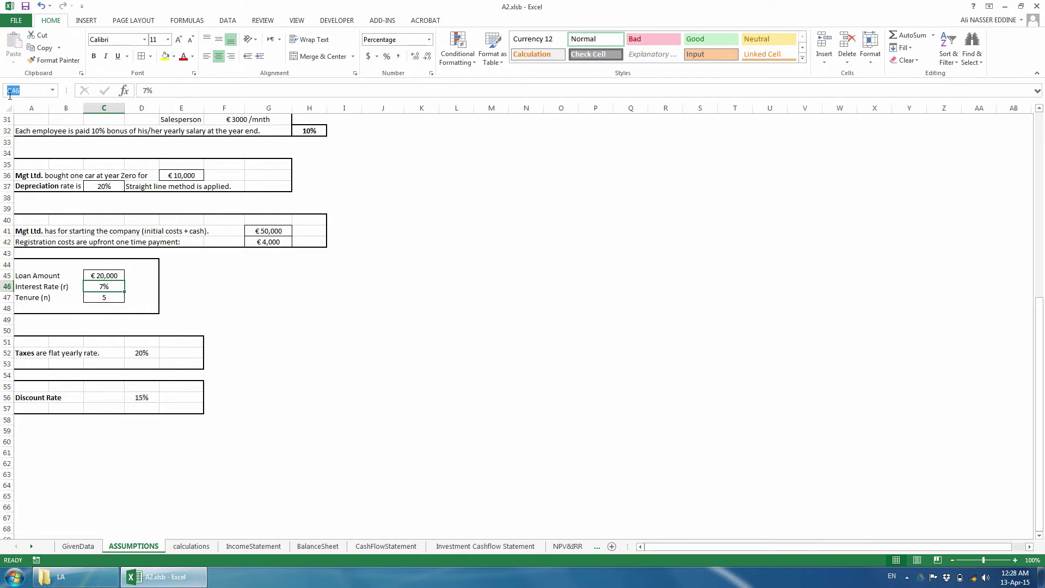
type("interest")
key("Return")
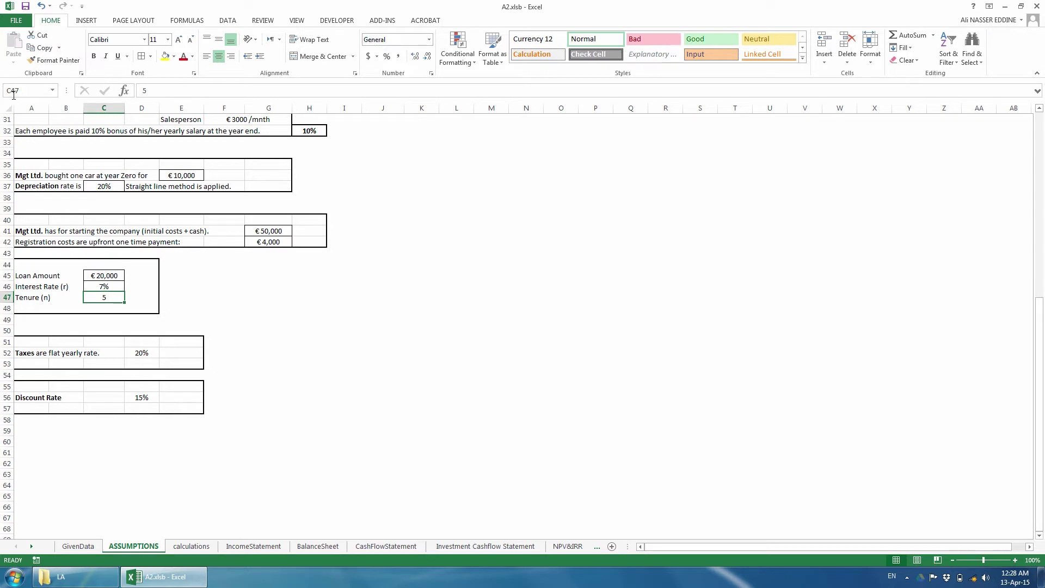
left_click(18, 94)
type("tenure")
key("Return")
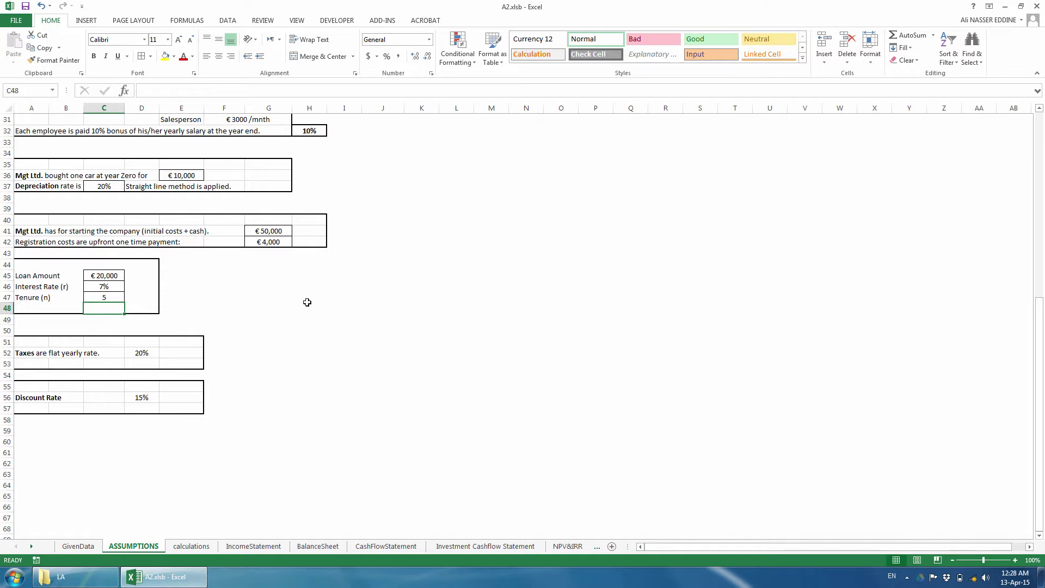
left_click(307, 300)
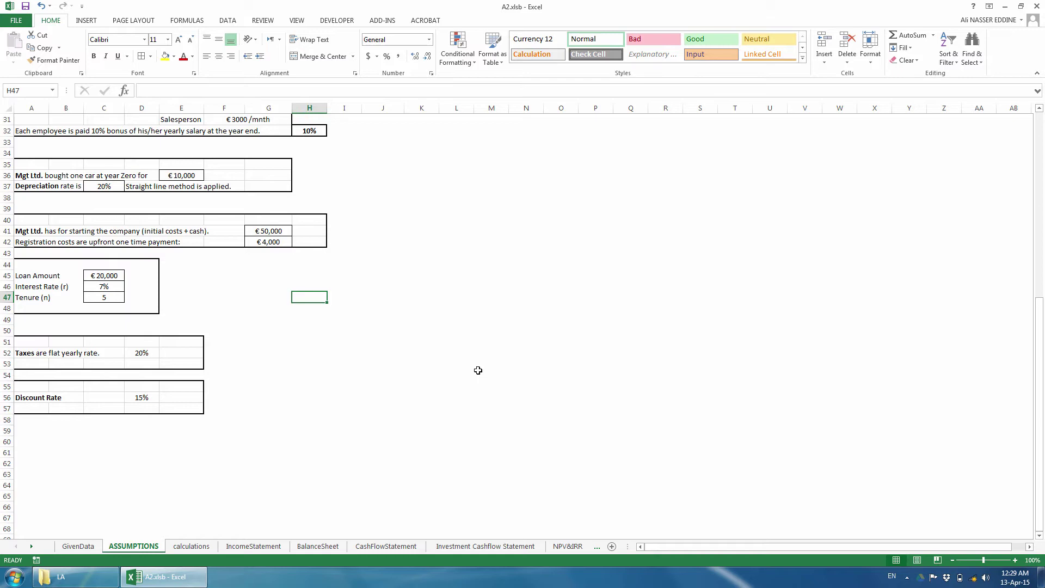
Open SampleBP.xlsb and set 50% equity in its Capital Structure section.
left_click(77, 577)
double_click(186, 108)
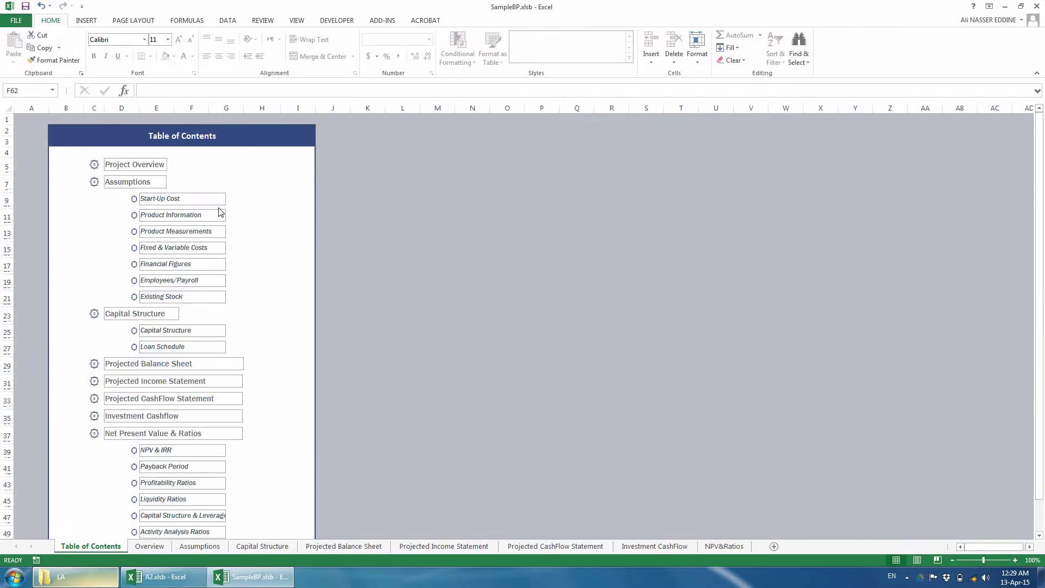
left_click(194, 332)
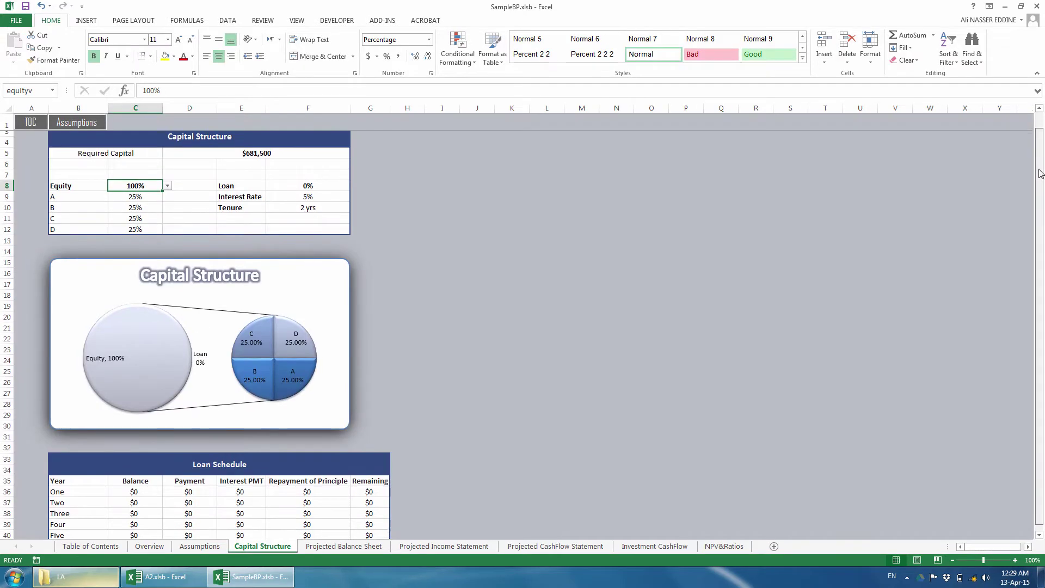
scroll(1039, 174, "down", 1)
type("50")
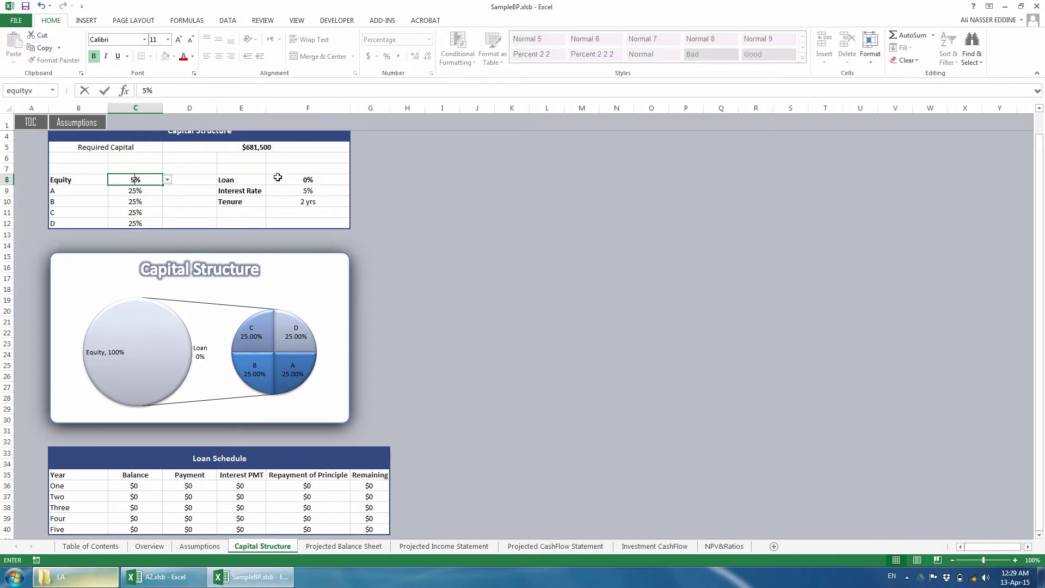
key("Return")
Try tenures of 5 then 3 years and 70% equity, then close SampleBP without saving.
left_click(343, 203)
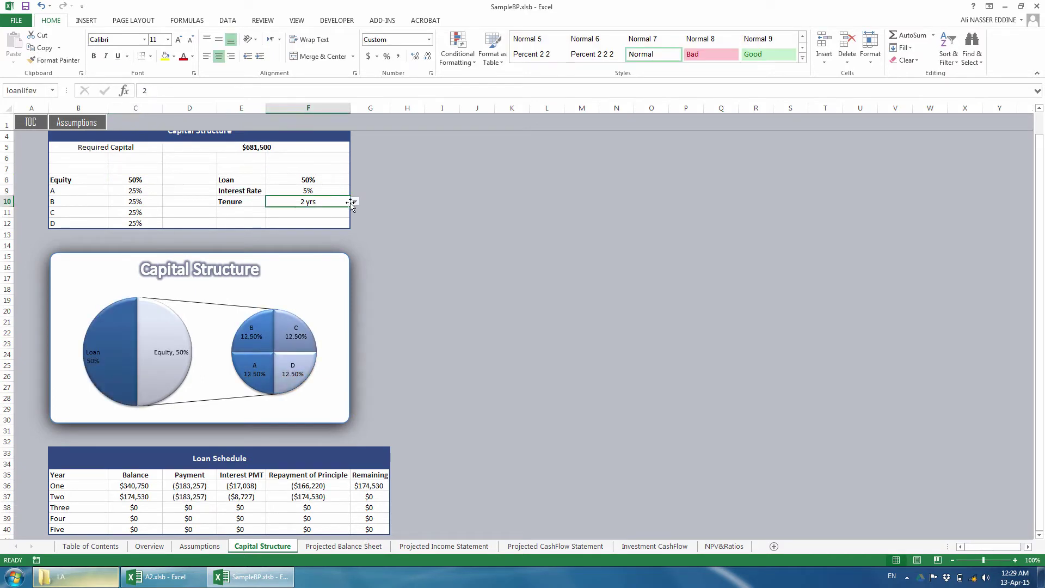
left_click(354, 202)
left_click(321, 239)
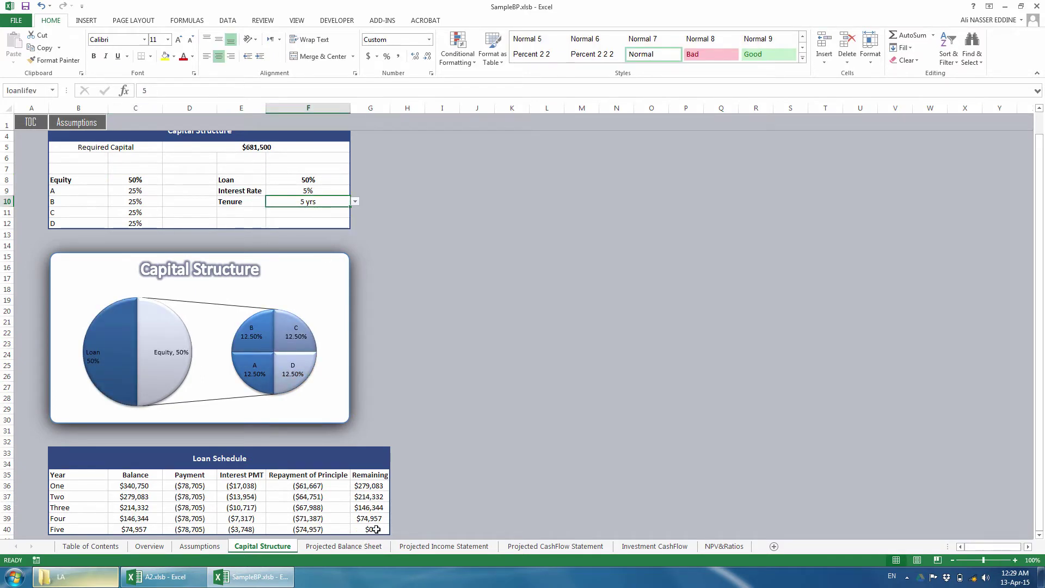
left_click(355, 203)
left_click(305, 224)
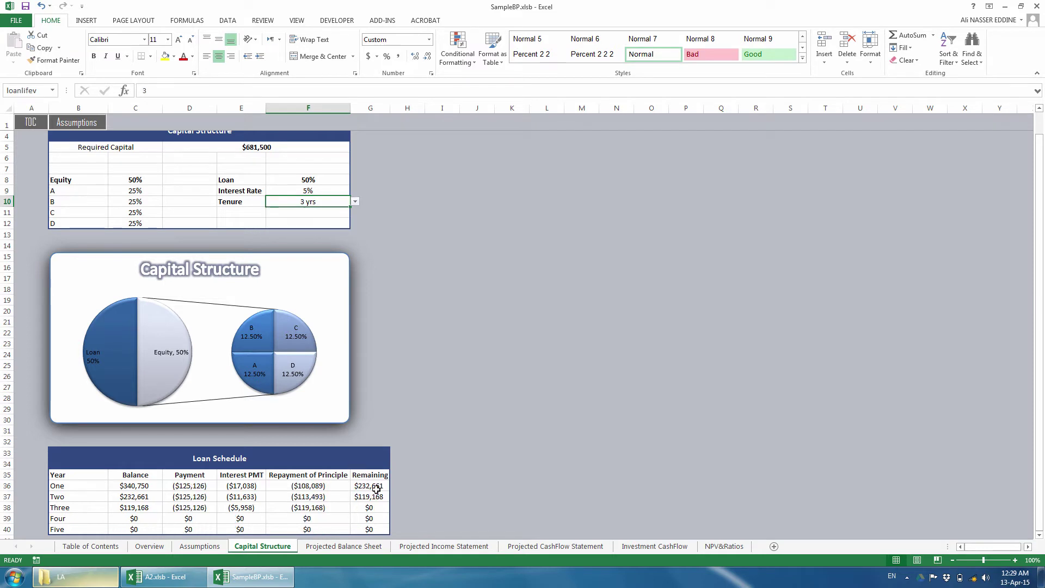
left_click(142, 179)
type("70")
key("Return")
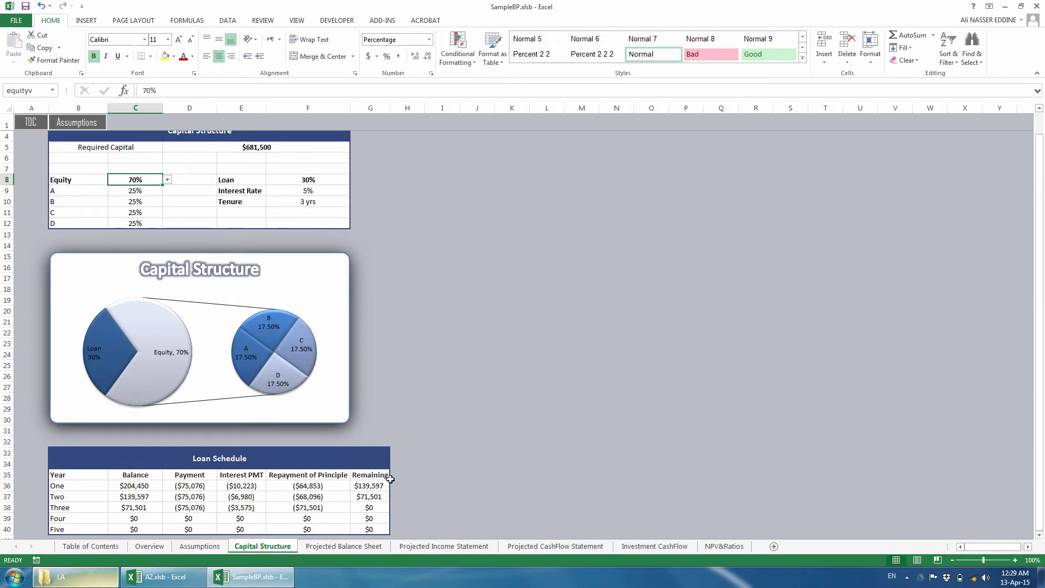
left_click(1036, 7)
left_click(518, 298)
Copy the year 0–5 header row A58:H58 on calculations into row 64.
left_click(191, 546)
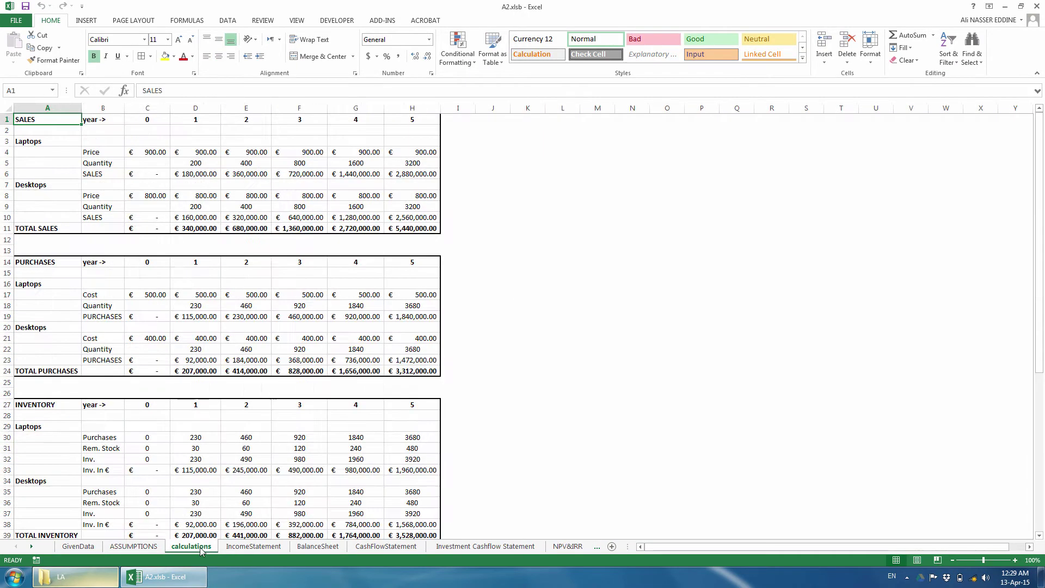
scroll(179, 172, "down", 3)
scroll(179, 172, "down", 12)
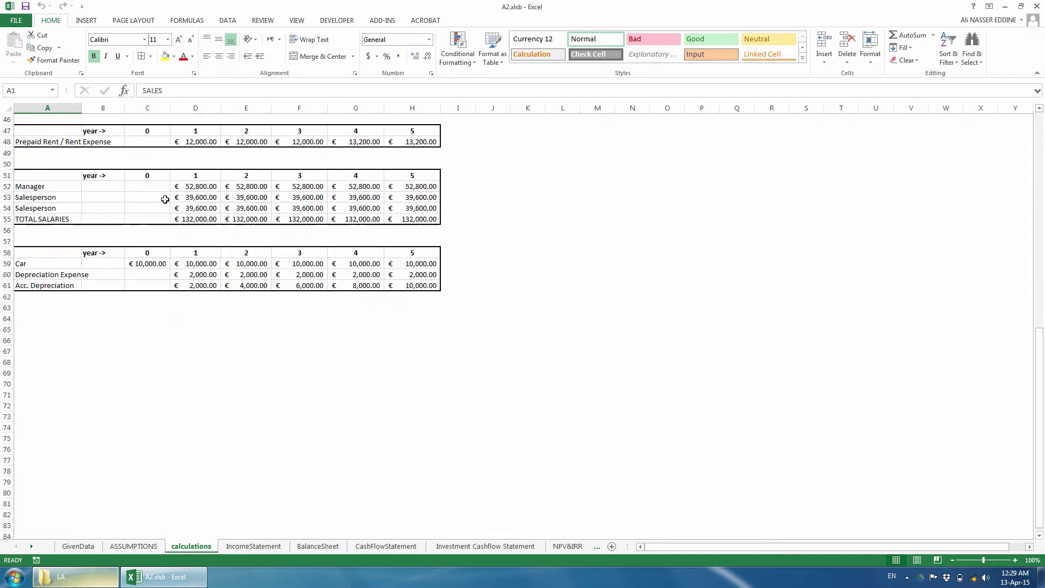
left_click(82, 251)
left_click_drag(81, 251, 397, 252)
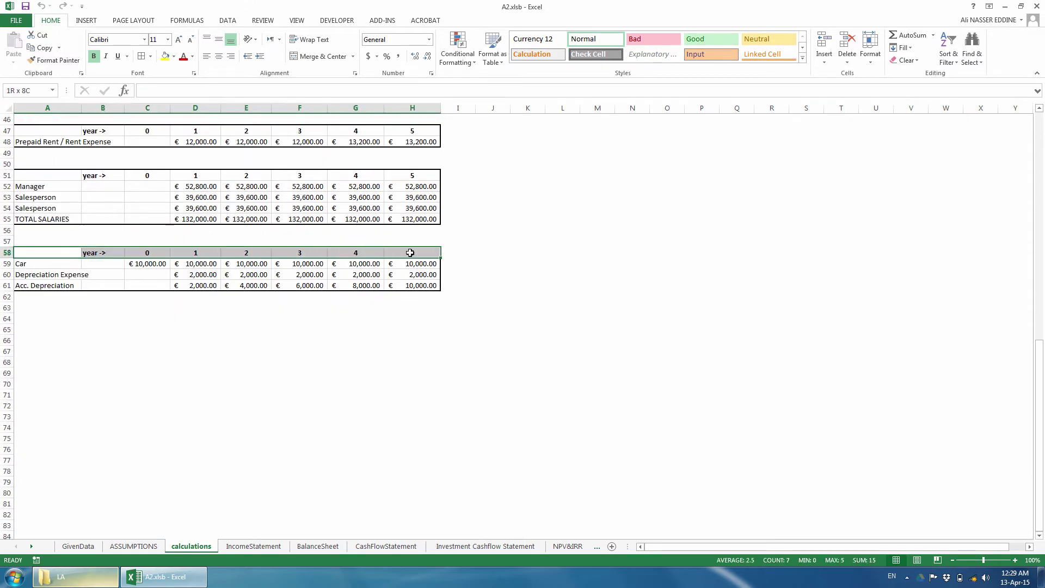
key("ctrl+c")
left_click(25, 318)
key("ctrl+v")
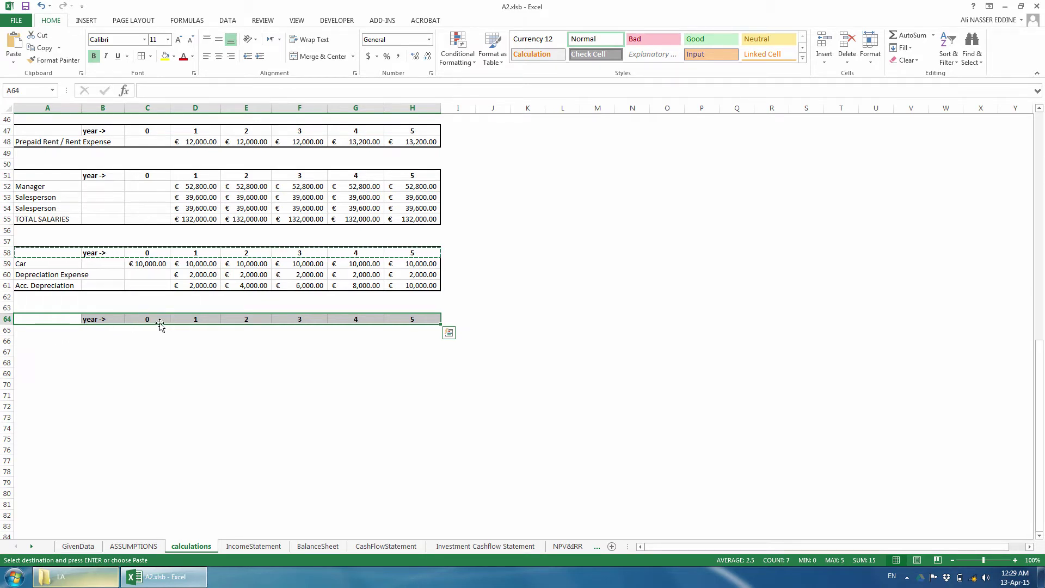
key("Escape")
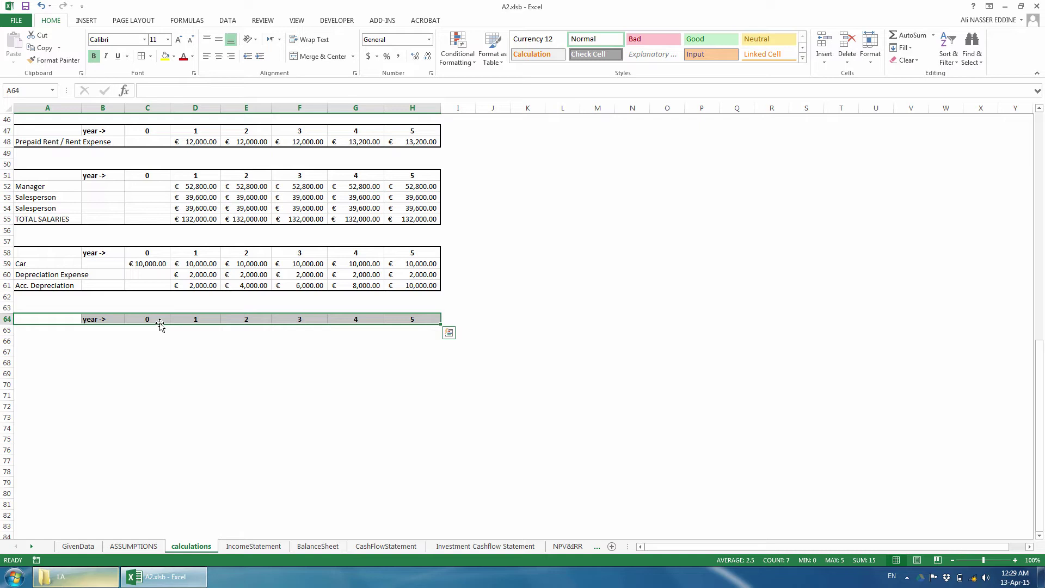
left_click(55, 330)
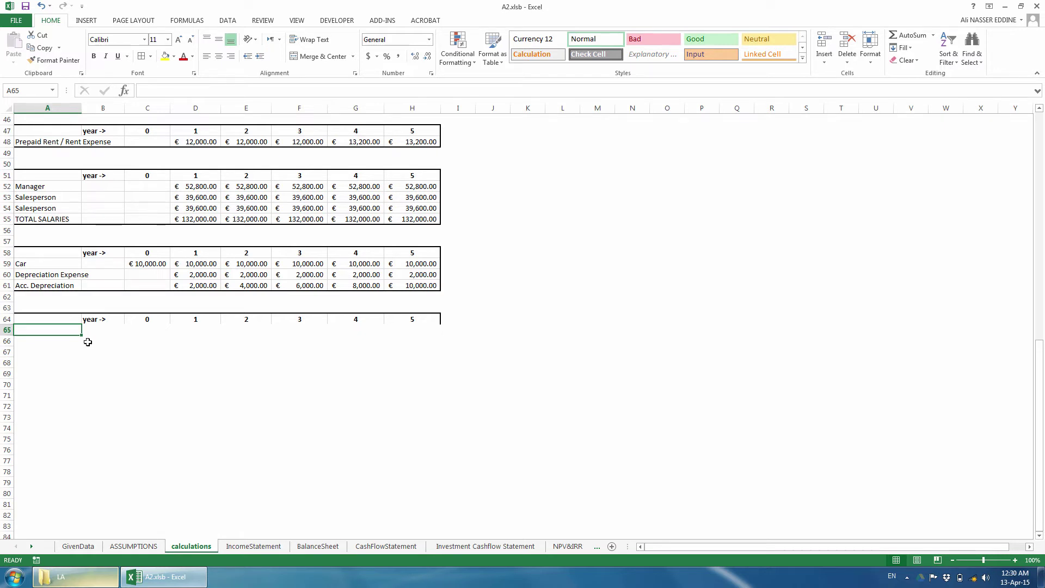
Label A65:A69 Loan Amount, Payment, Interest Charged, Repmt of Principle, Remaining Balance and autofit column A.
type("Loan Amount")
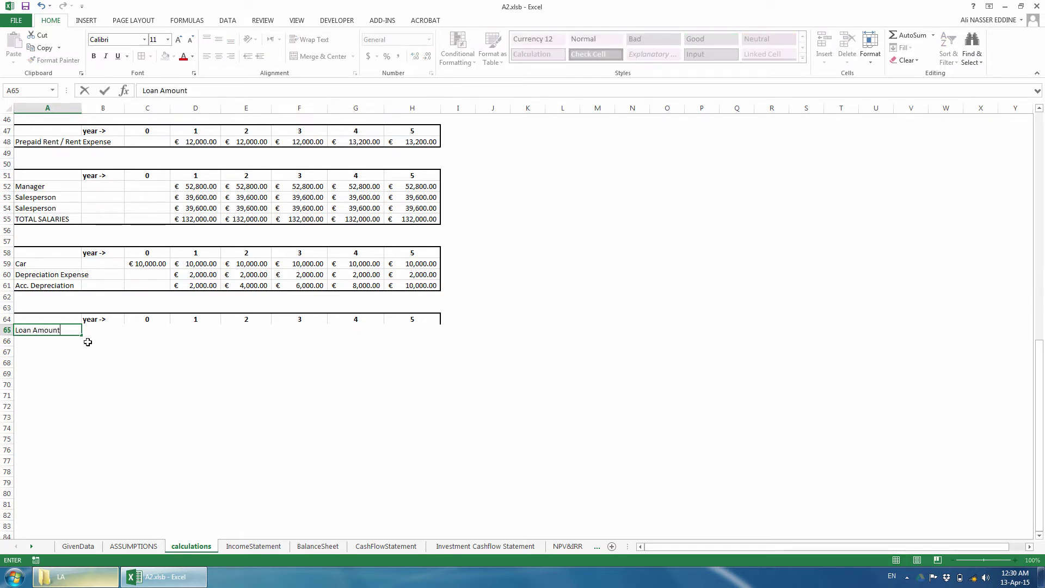
key("Return")
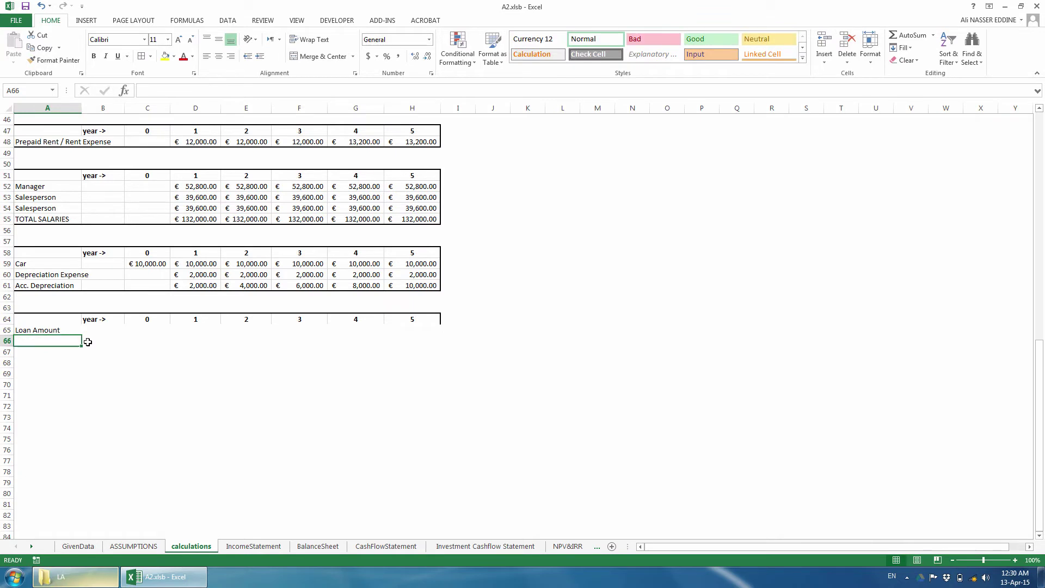
type("Payment")
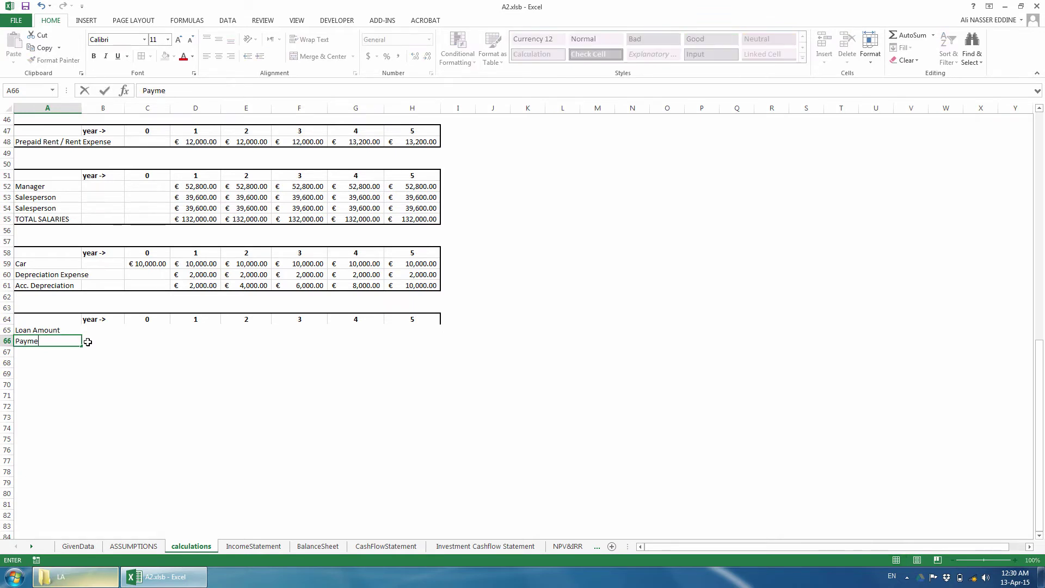
key("Return")
type("Inter")
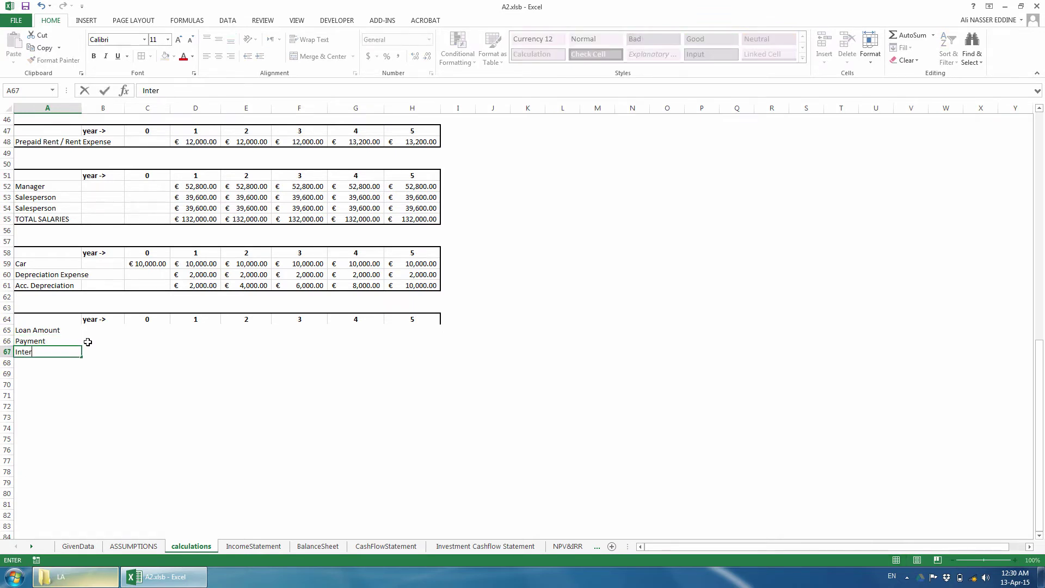
type("est Charged")
key("Return")
type("Repmt of P")
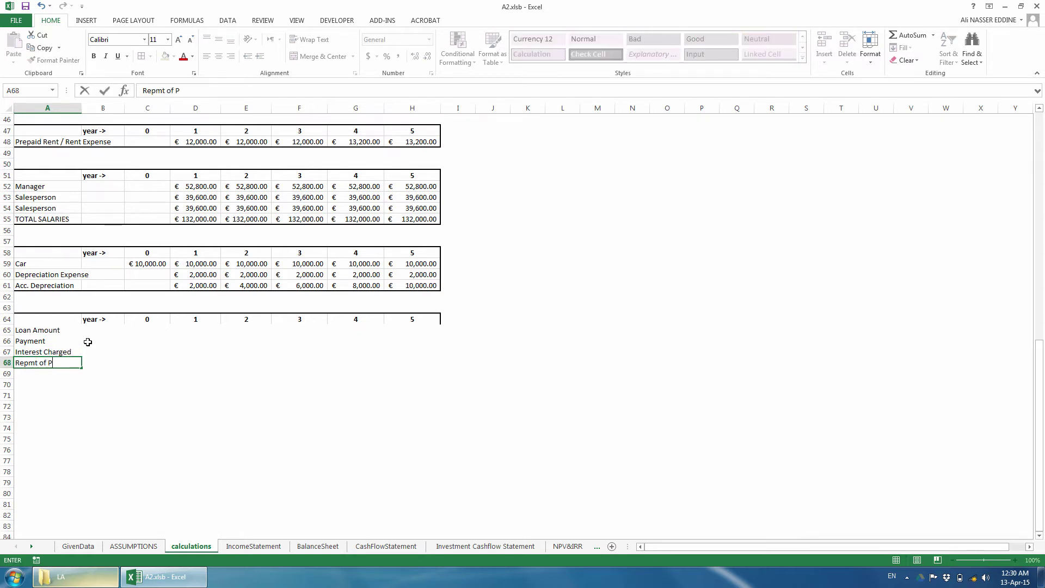
type("rinciple")
key("Return")
type("Remaining Balance")
key("ctrl+Return")
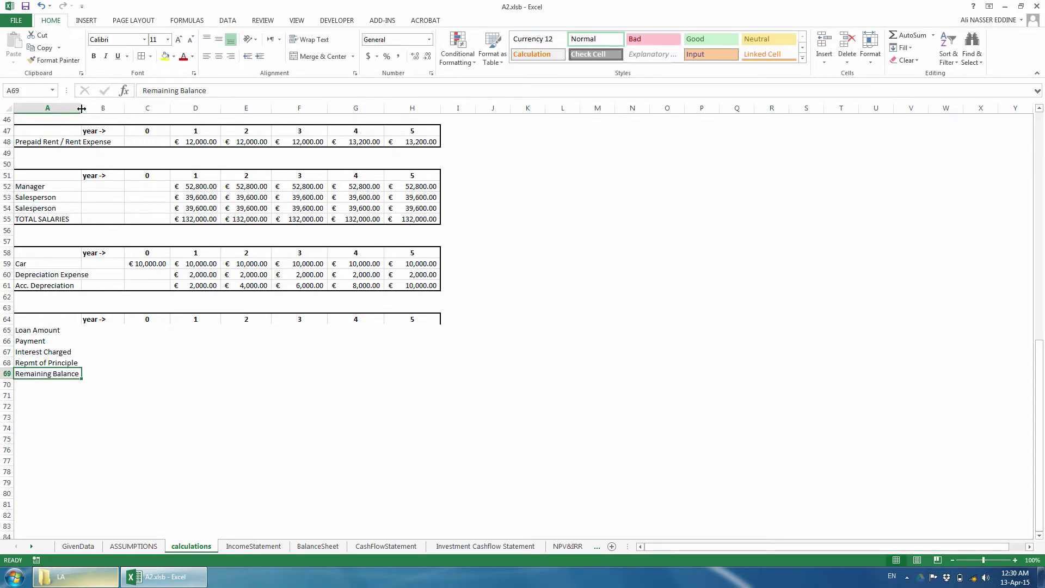
double_click(82, 108)
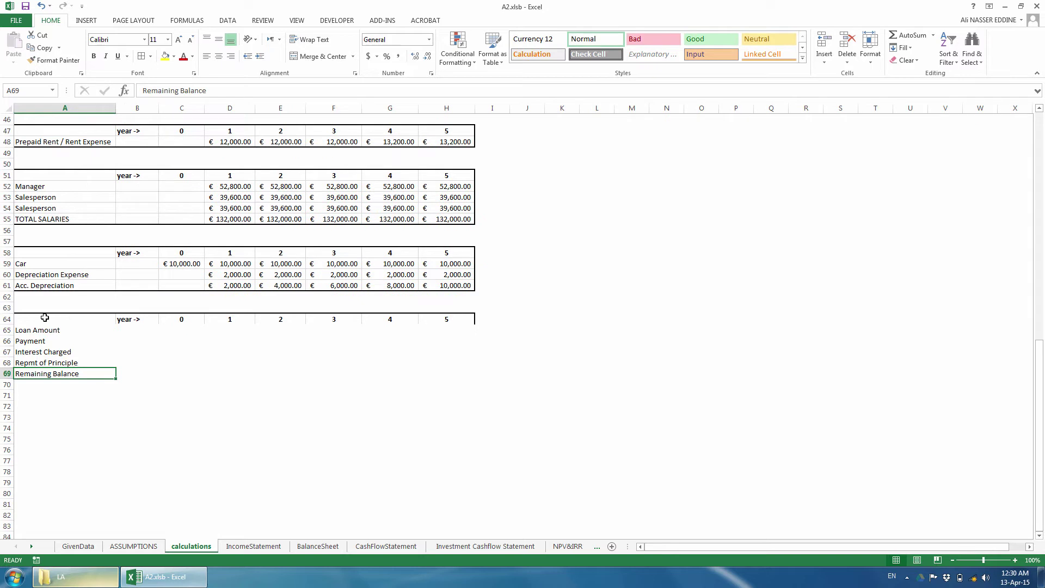
Set No Fill on the loan table A64:H69.
left_click_drag(44, 317, 320, 387)
left_click(208, 353)
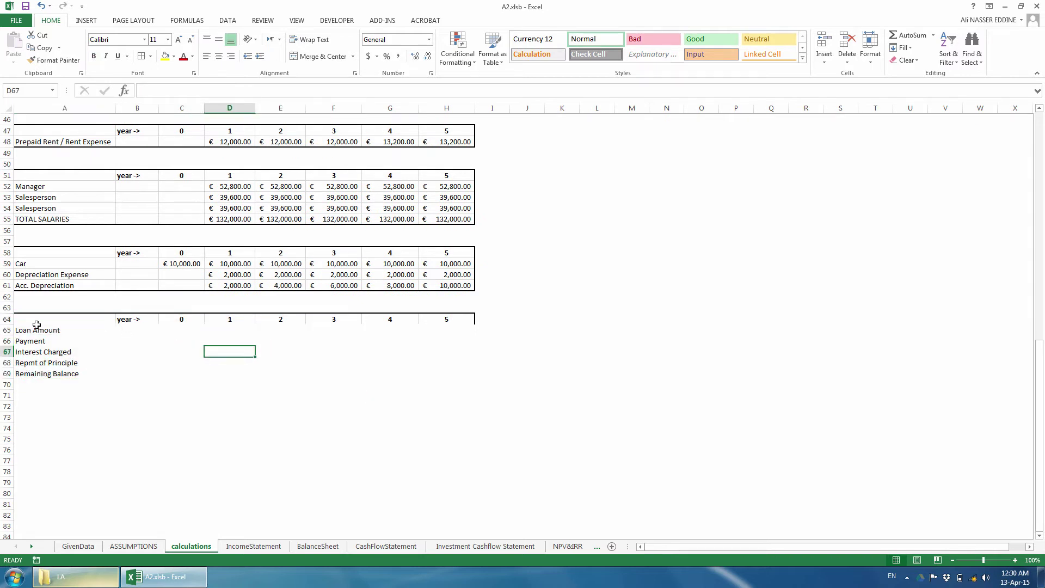
mouse_move(34, 322)
left_mouse_down()
mouse_move(439, 350)
mouse_move(457, 375)
left_mouse_up()
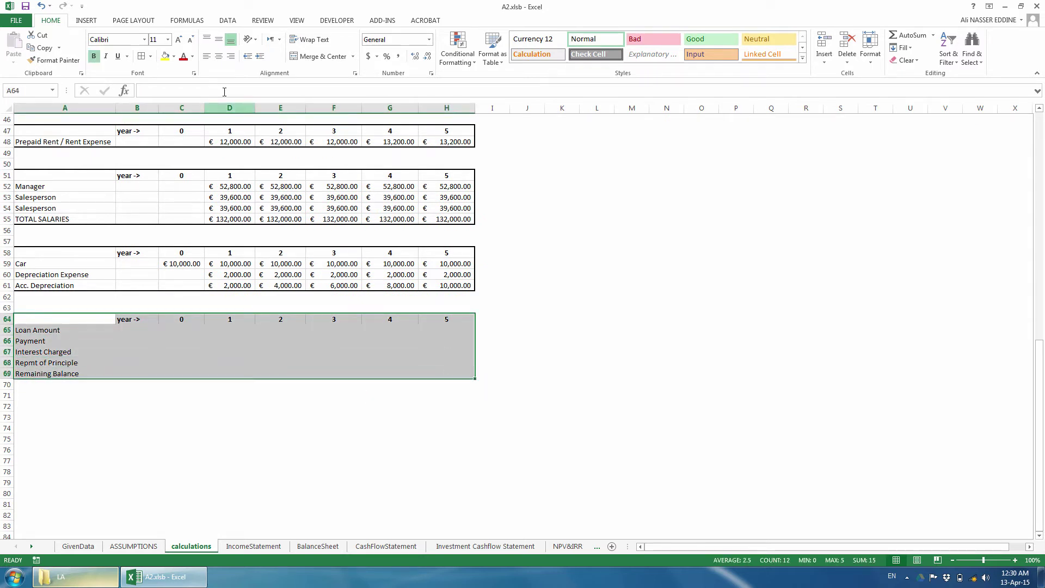
left_click(173, 56)
left_click(181, 175)
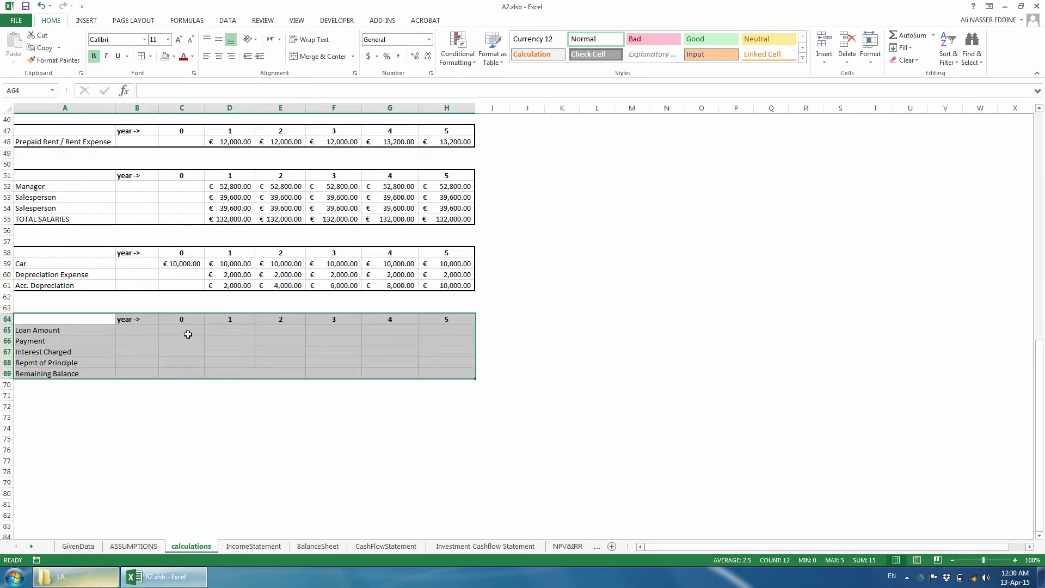
Enter =amount in D65 and =D69 in E65, filling it across to H65.
left_click(215, 329)
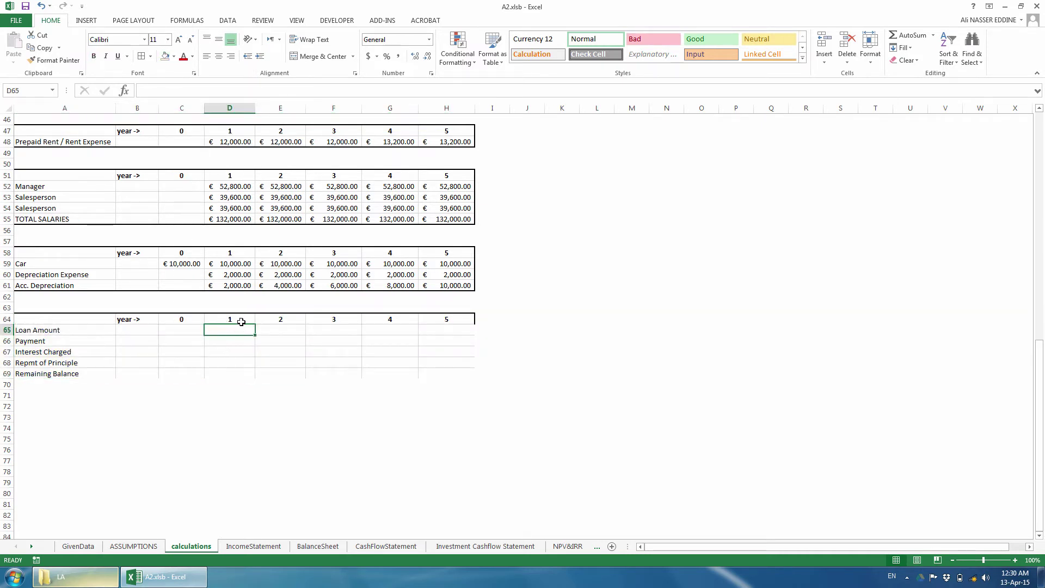
type("=amoun")
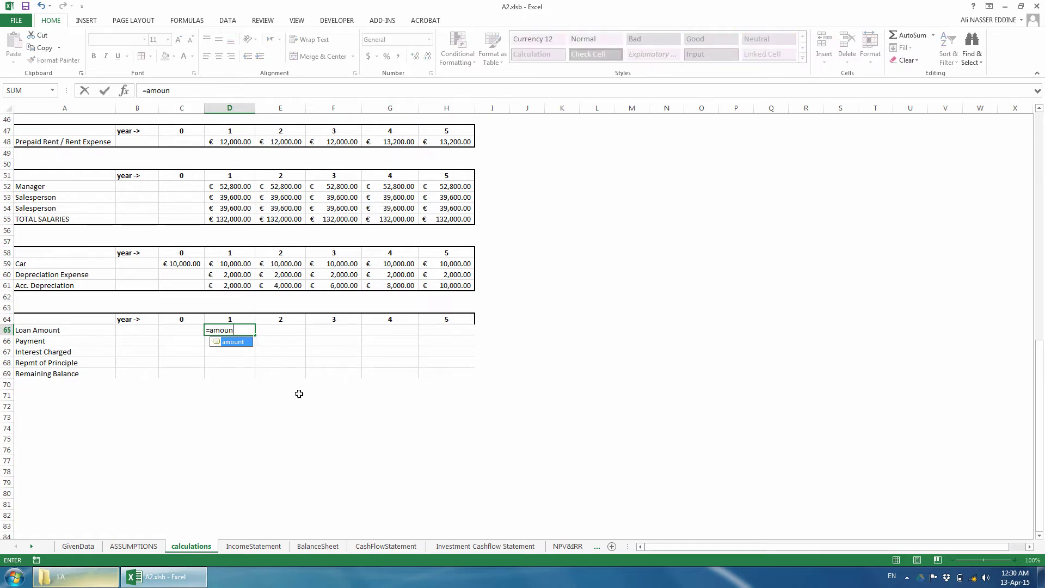
type("t")
key("ctrl+Return")
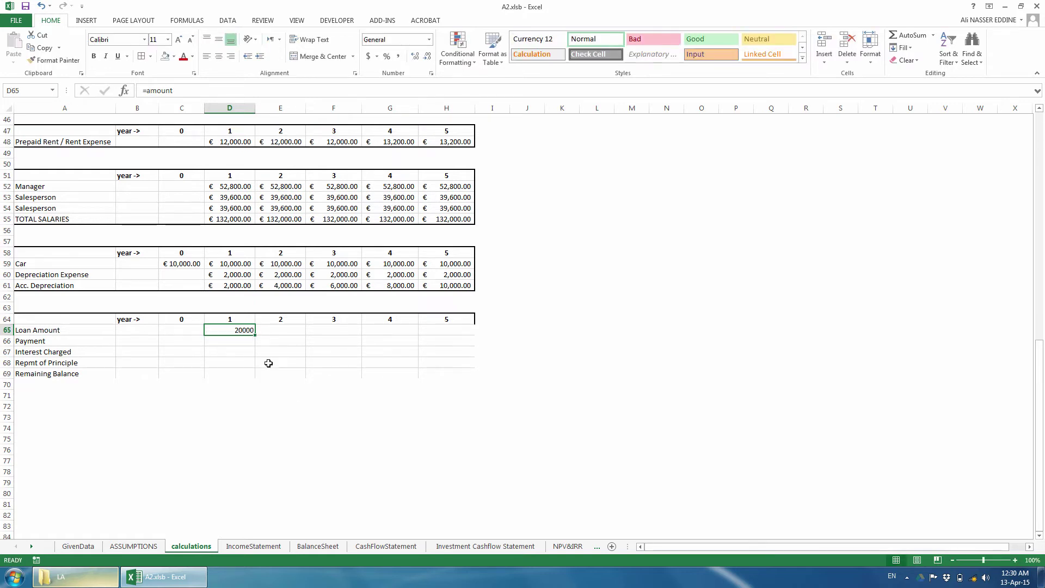
left_click(268, 330)
type("=")
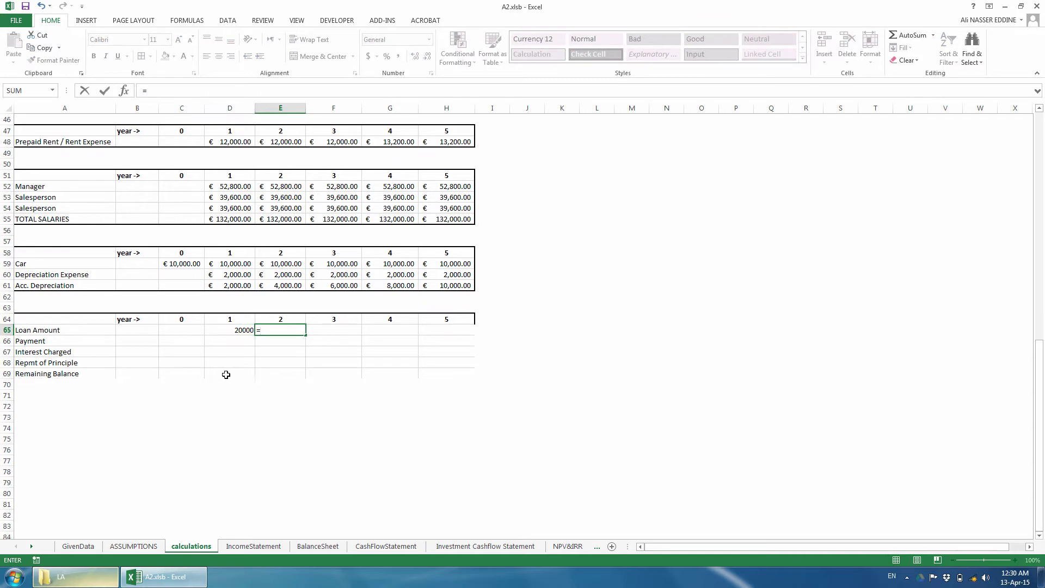
left_click(230, 376)
key("ctrl+Return")
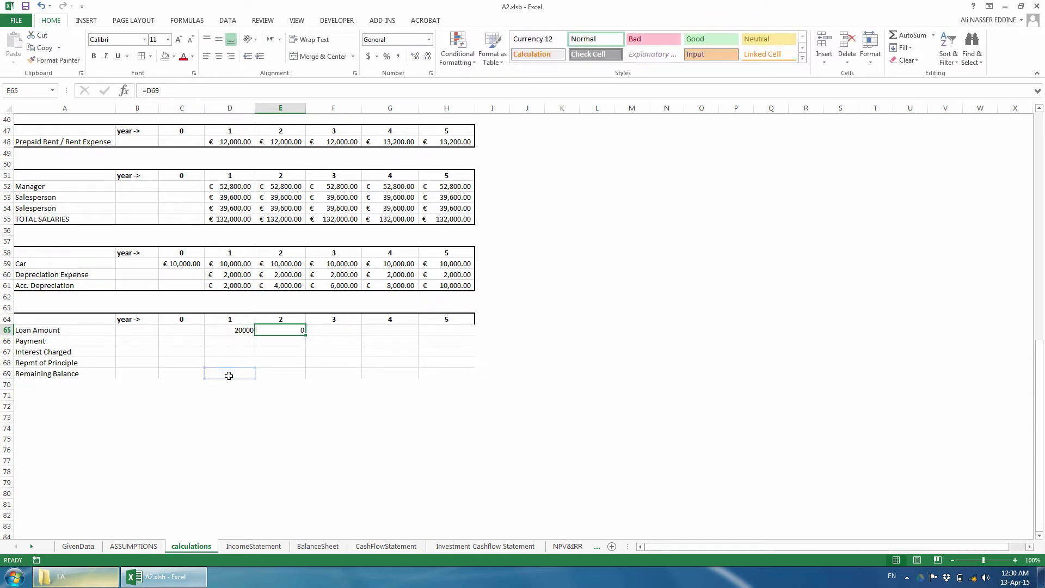
left_click_drag(305, 334, 456, 329)
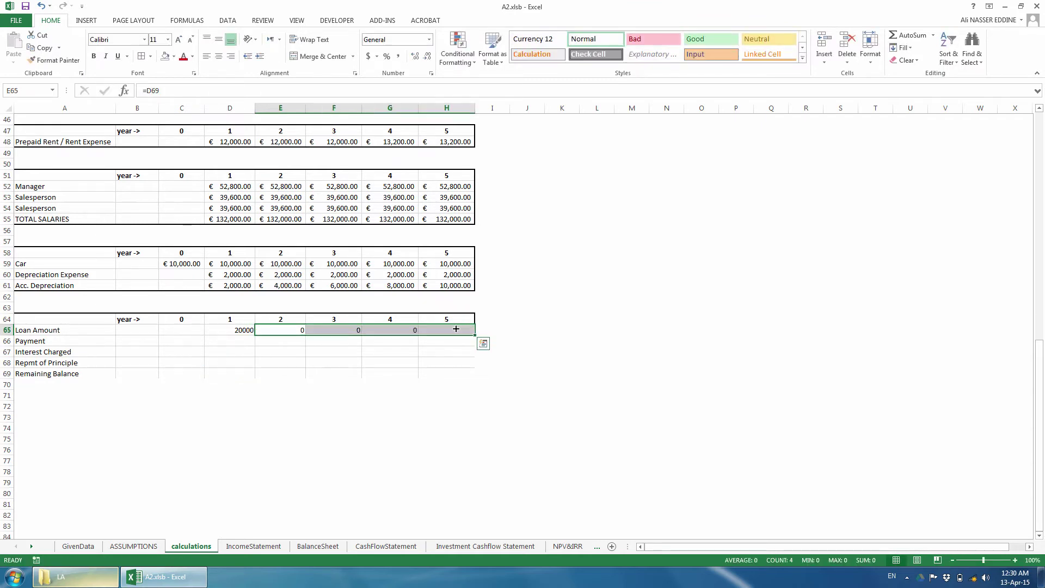
left_click(247, 343)
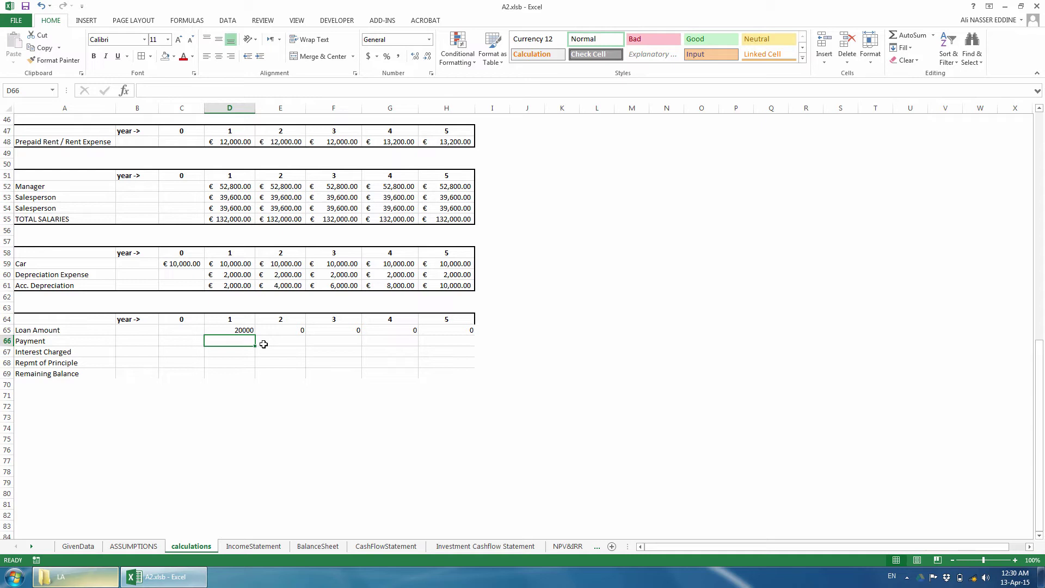
Enter =amount*interest/(1-(1+interest)^-tenure) in D66 and fill it across to H66.
type("=")
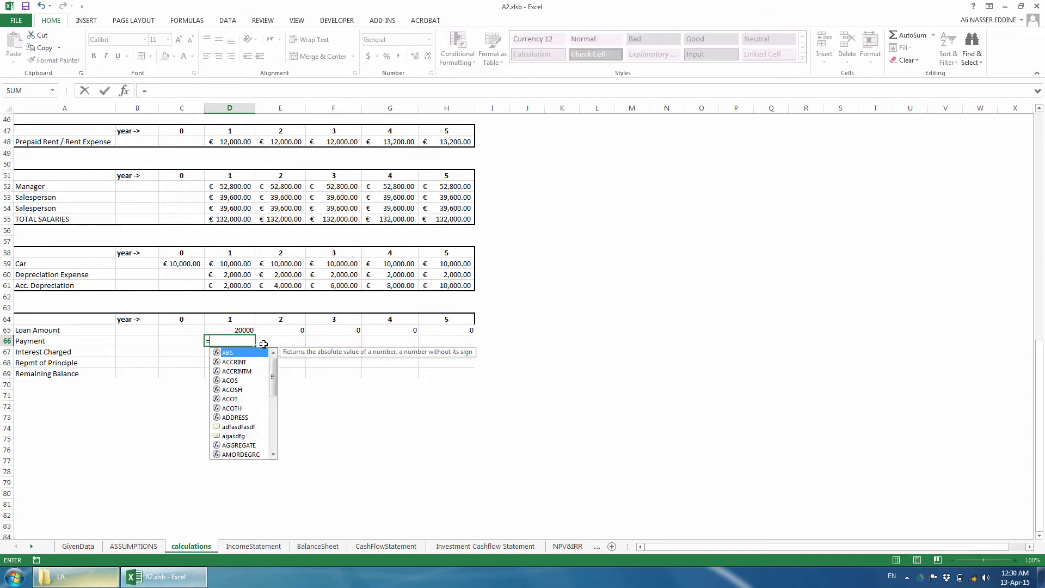
type("amount*inte")
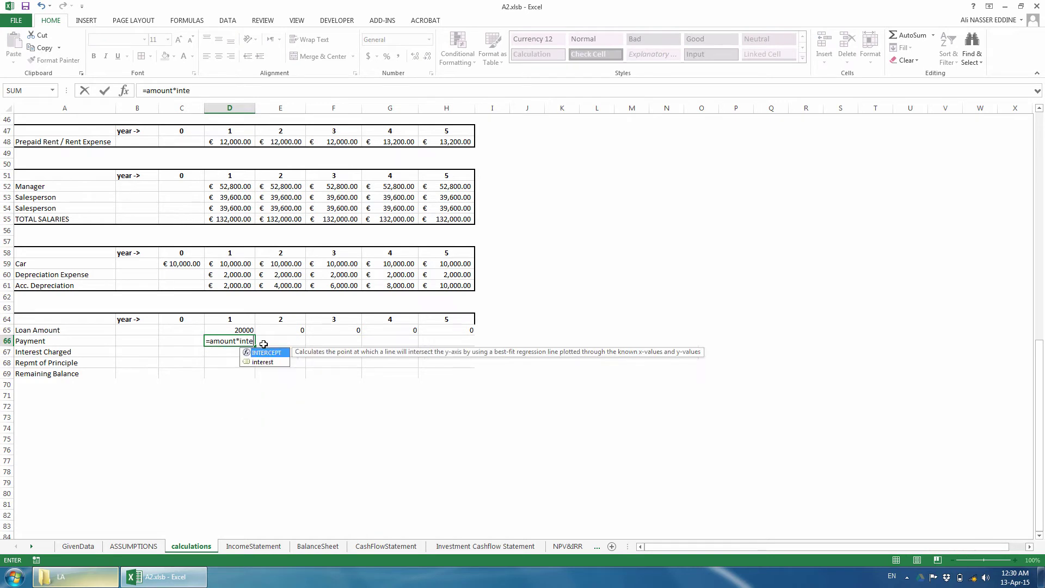
type("rest/(1-")
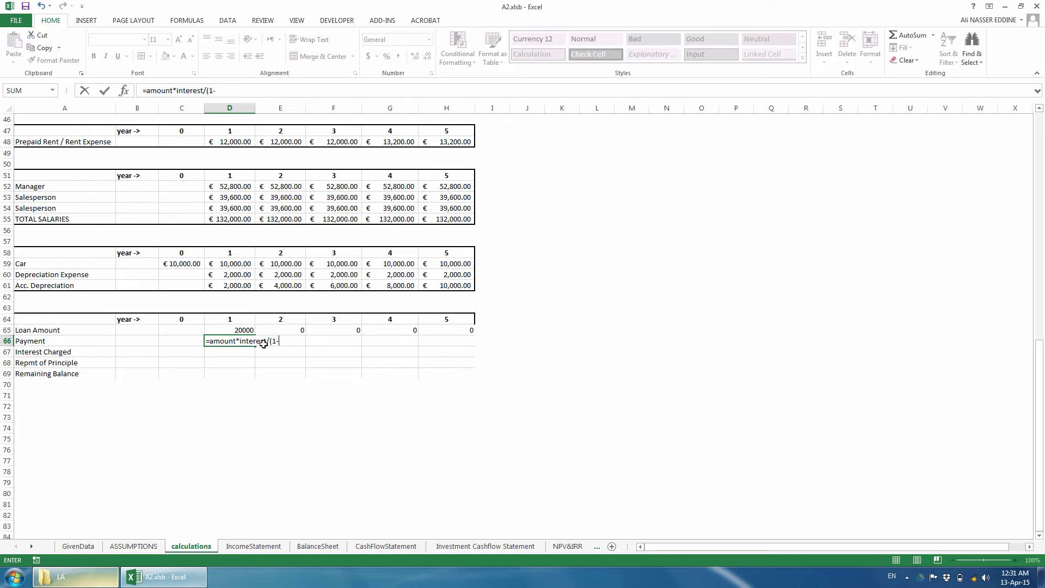
type("(1+interest)^-ten")
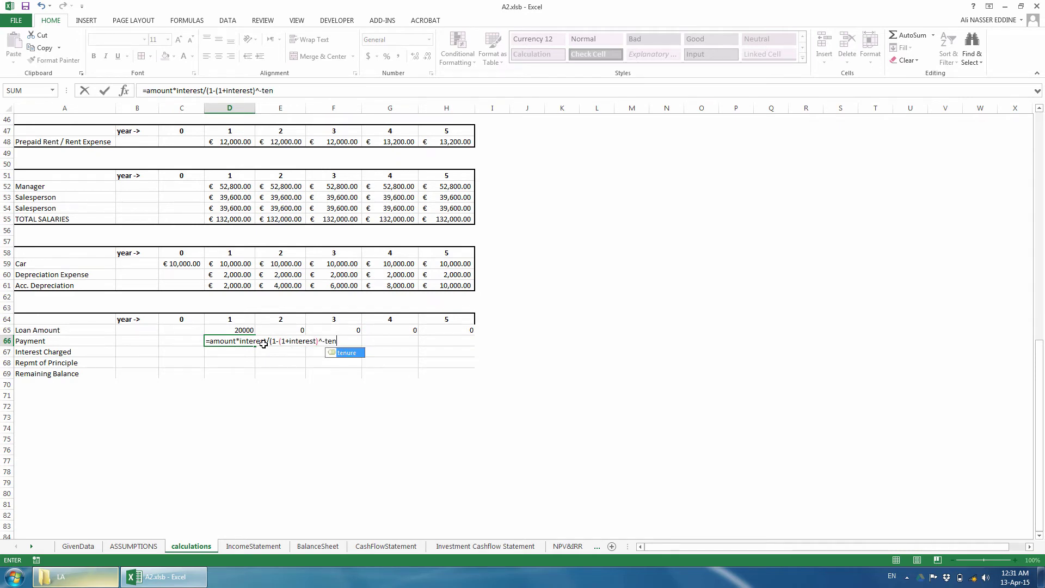
type("ure)")
key("ctrl+Return")
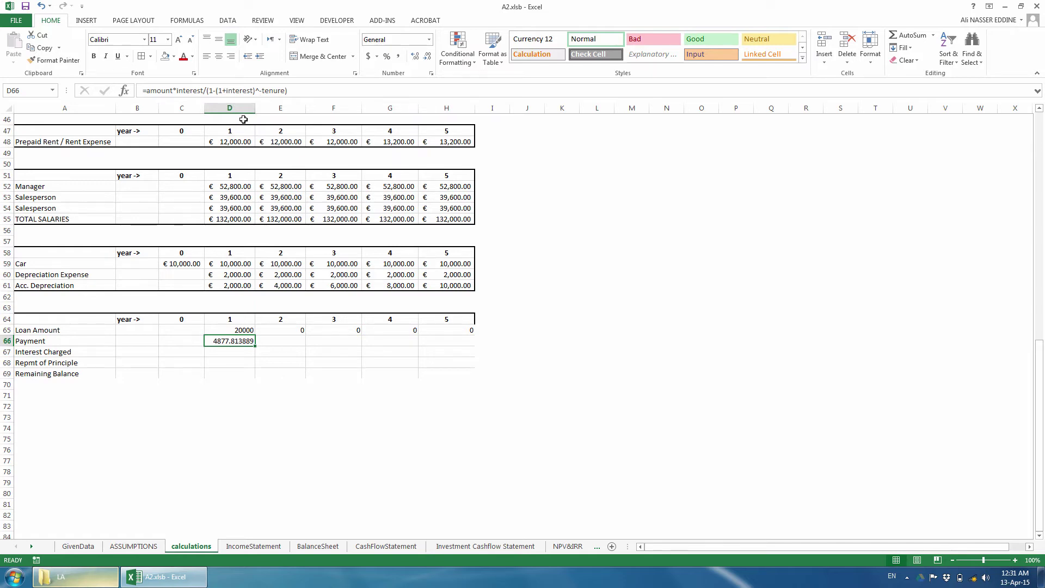
left_click(133, 546)
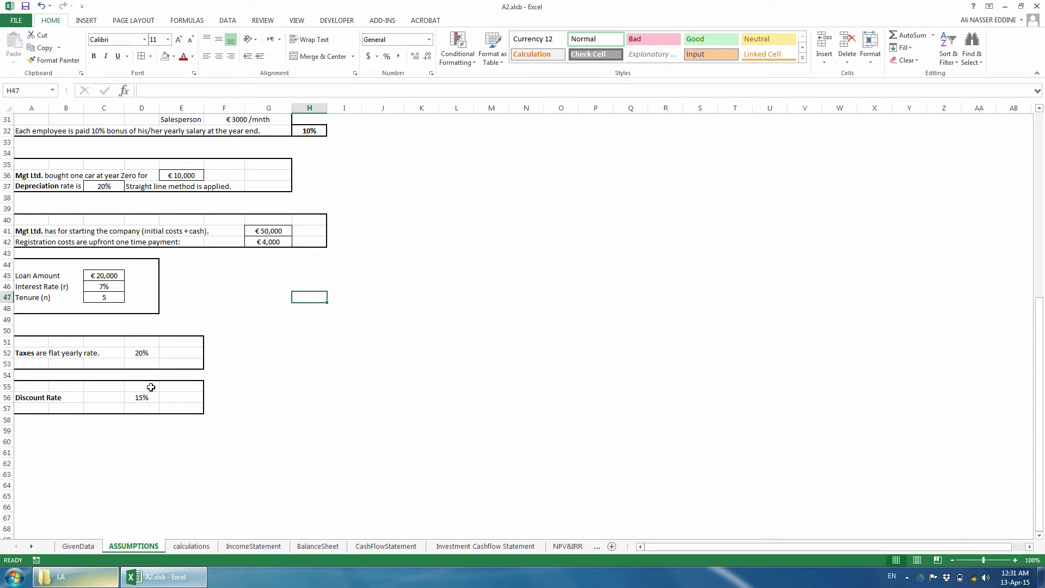
left_click(202, 547)
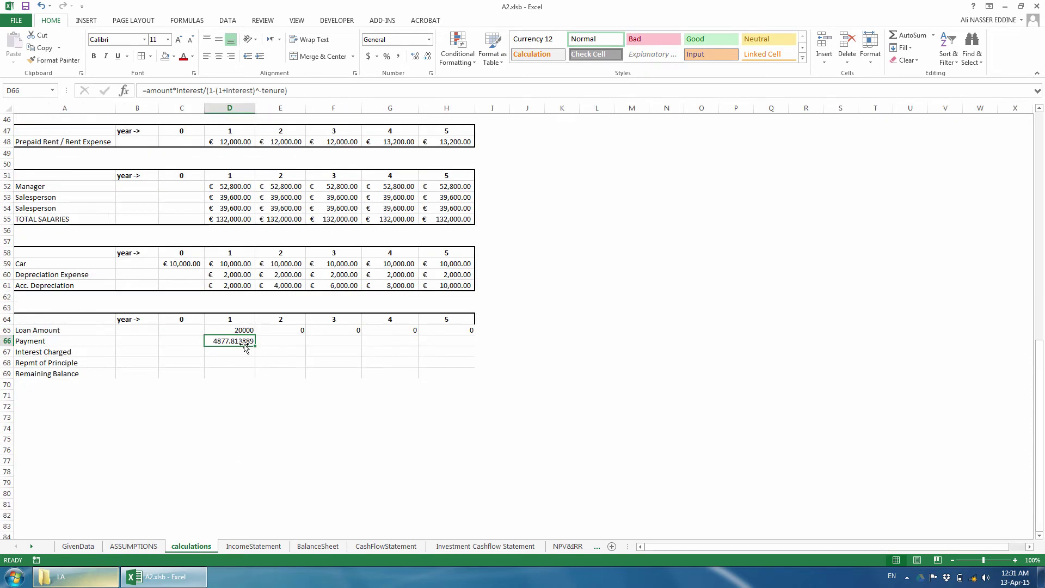
left_click(204, 91)
type("/12")
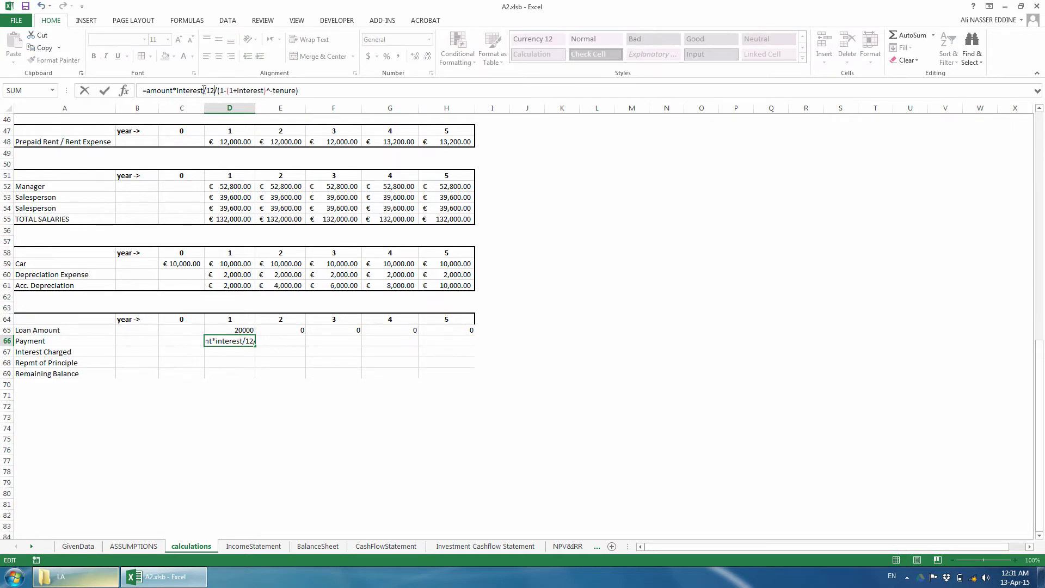
key("BackSpace")
key("BackSpace")
key("BackSpace")
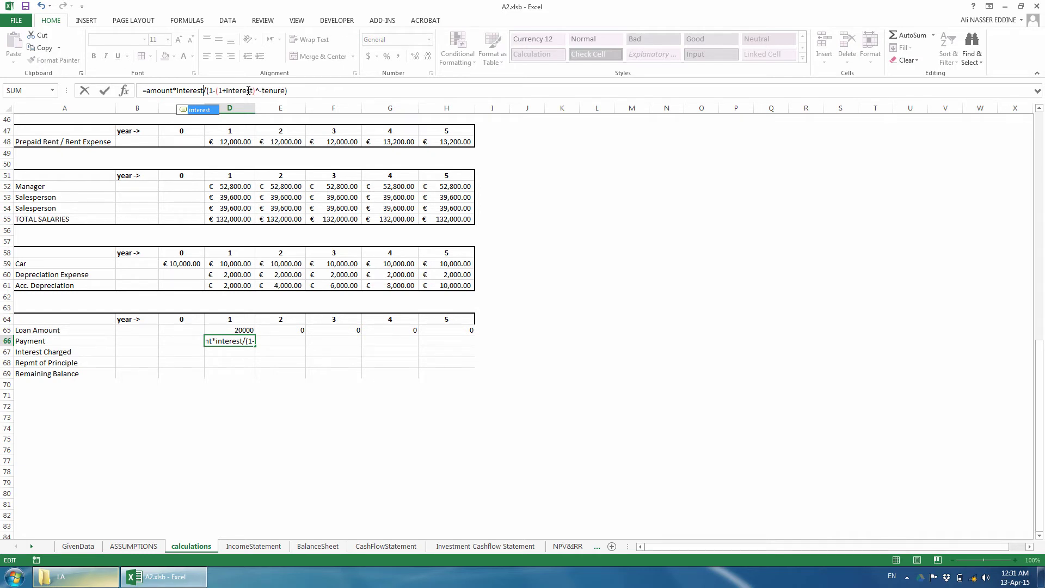
key("ctrl+Return")
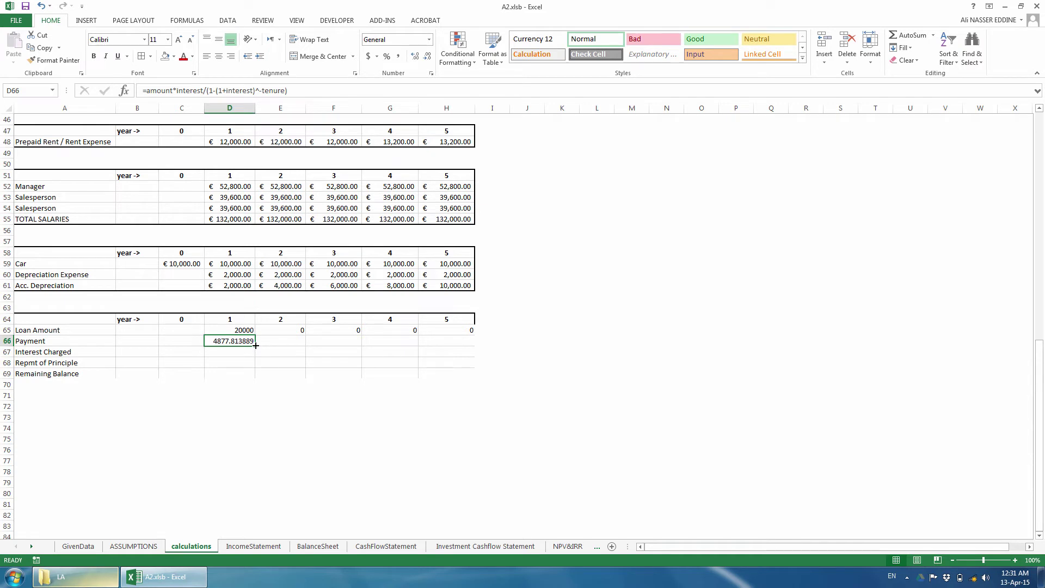
left_click_drag(255, 345, 464, 343)
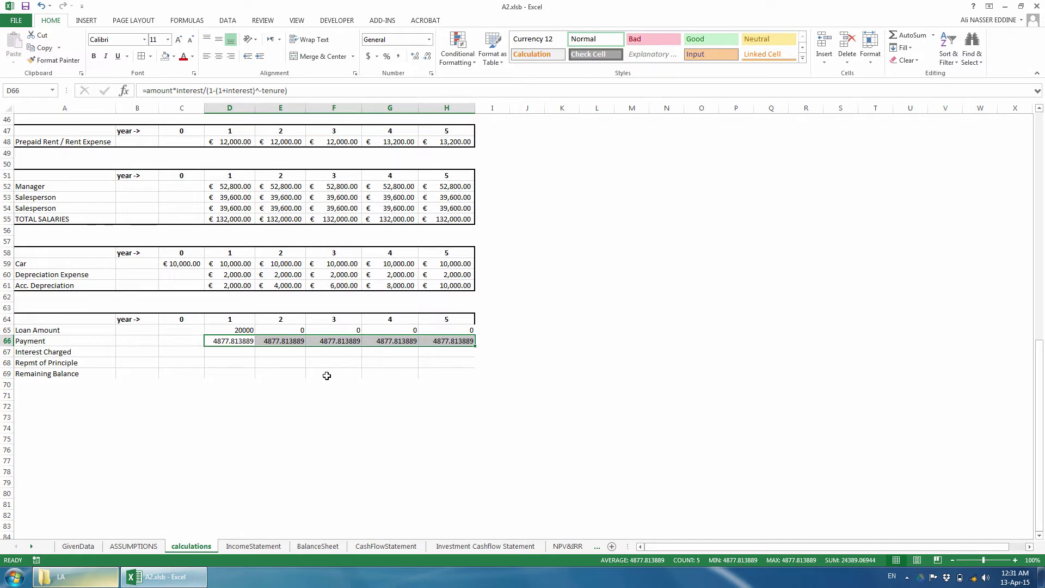
Enter Interest Charged =D65*interest in D67 and fill it to column H.
left_click(244, 352)
type("=")
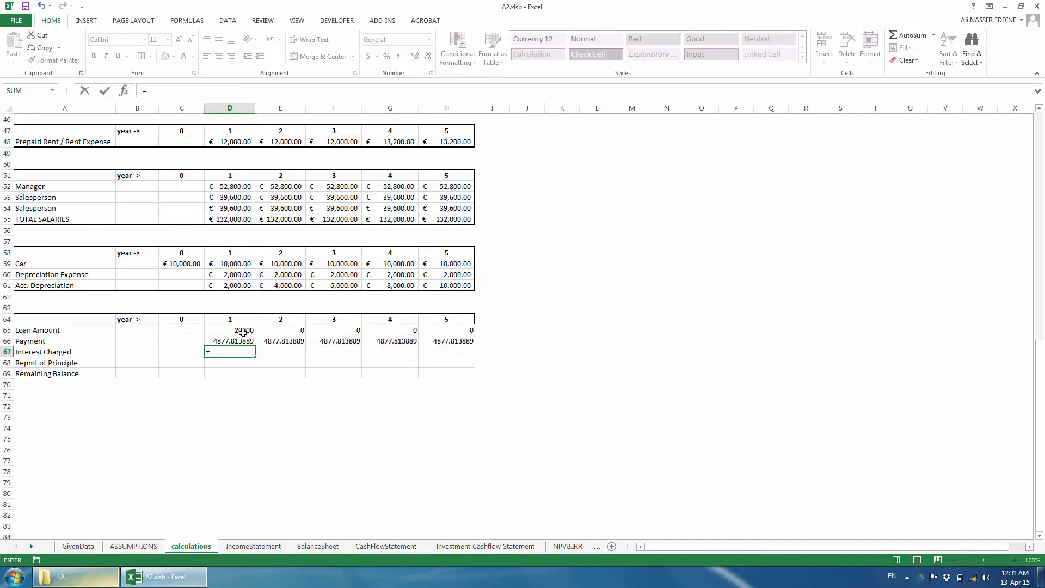
left_click(246, 332)
type("*interest")
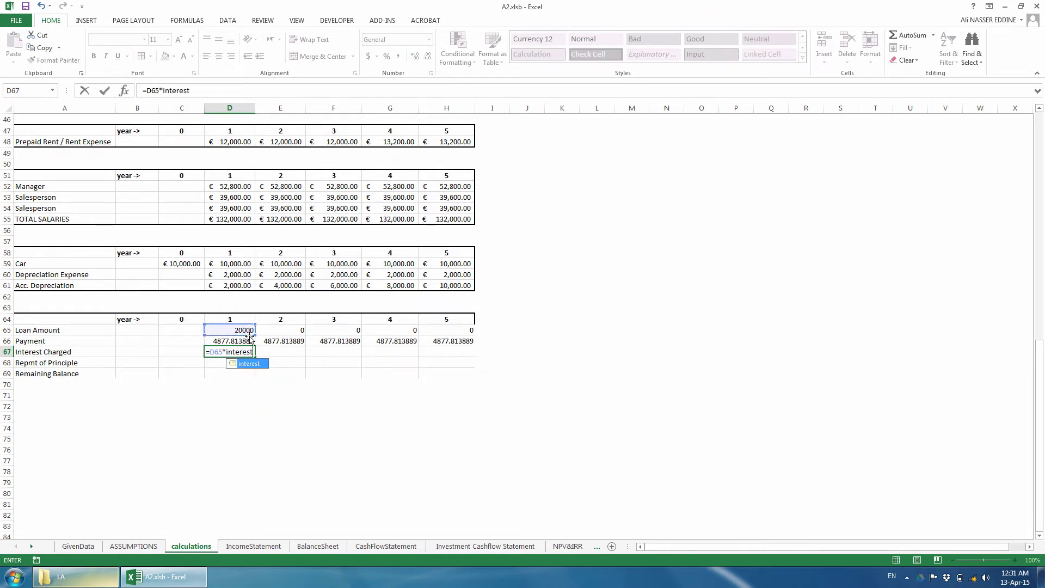
key("ctrl+Return")
left_click_drag(255, 357, 452, 349)
Enter principal repayment =D66-D67 in D68 and fill it to column H.
left_click(236, 363)
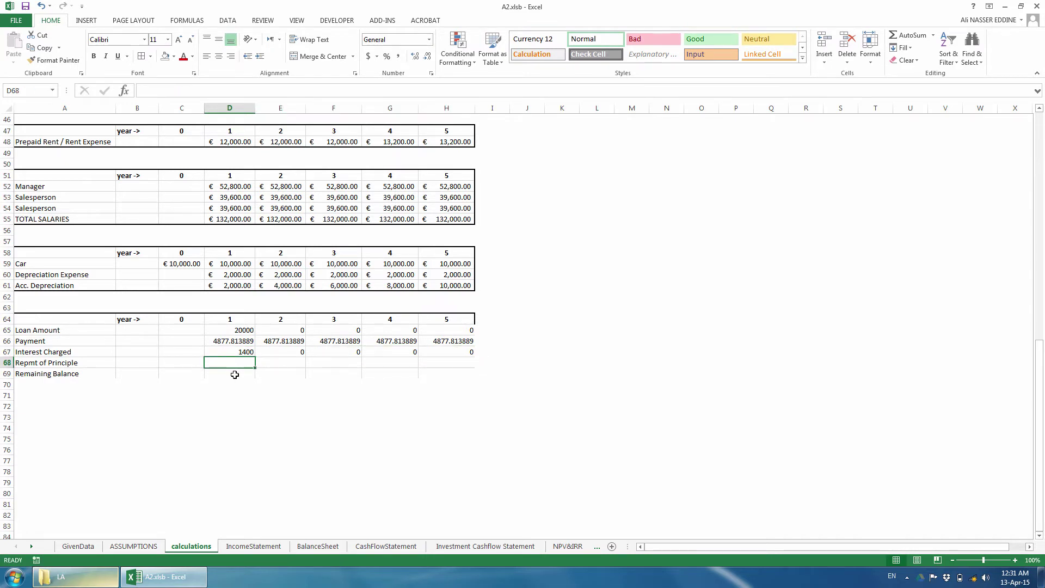
type("=")
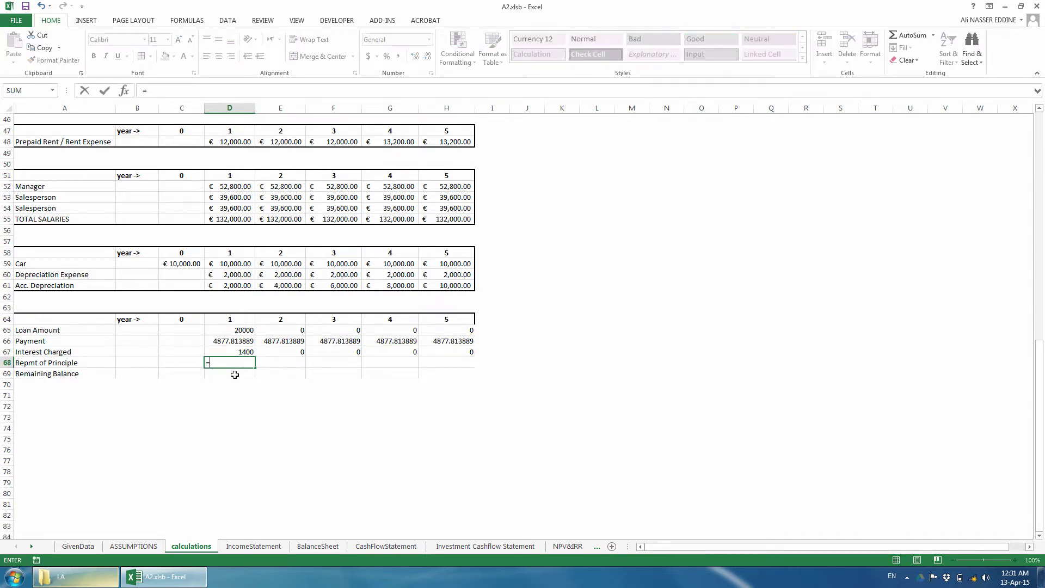
left_click(233, 341)
type("-")
left_click(246, 351)
key("ctrl+Return")
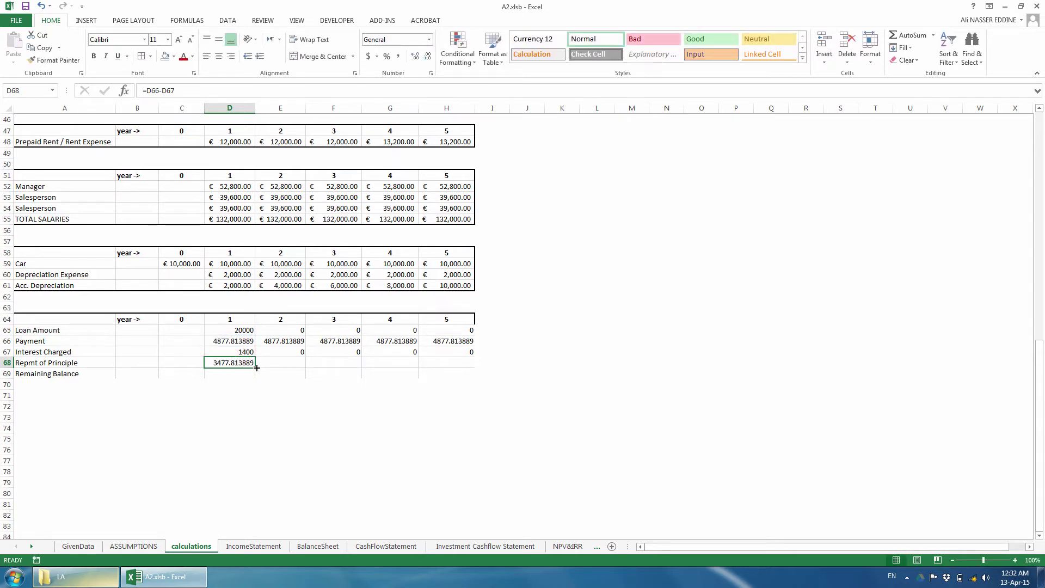
left_click_drag(256, 368, 472, 364)
Enter Remaining Balance =D65-D68 in D69 and fill it to column H.
left_click(239, 372)
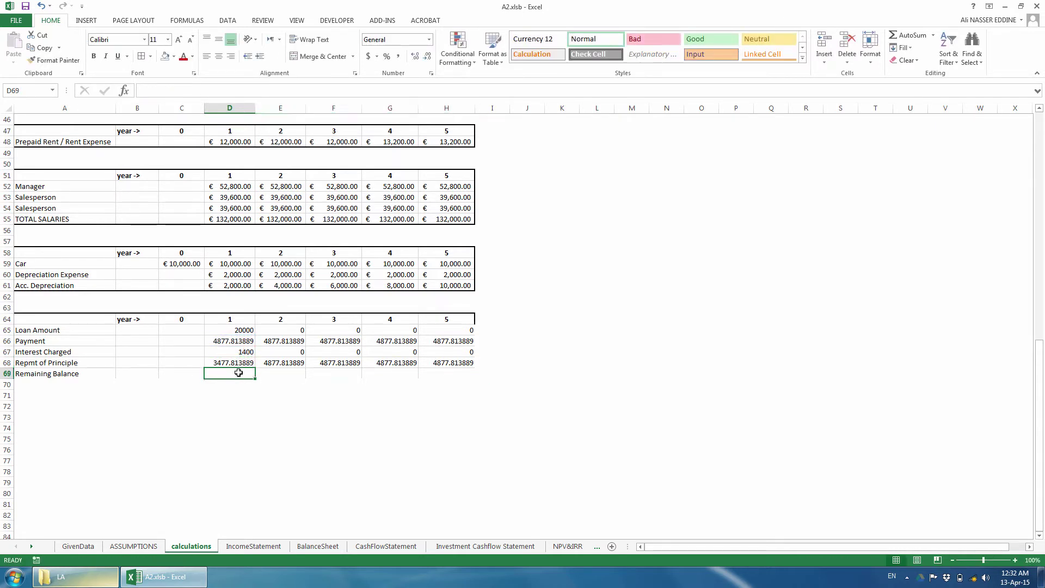
type("=")
left_click(242, 329)
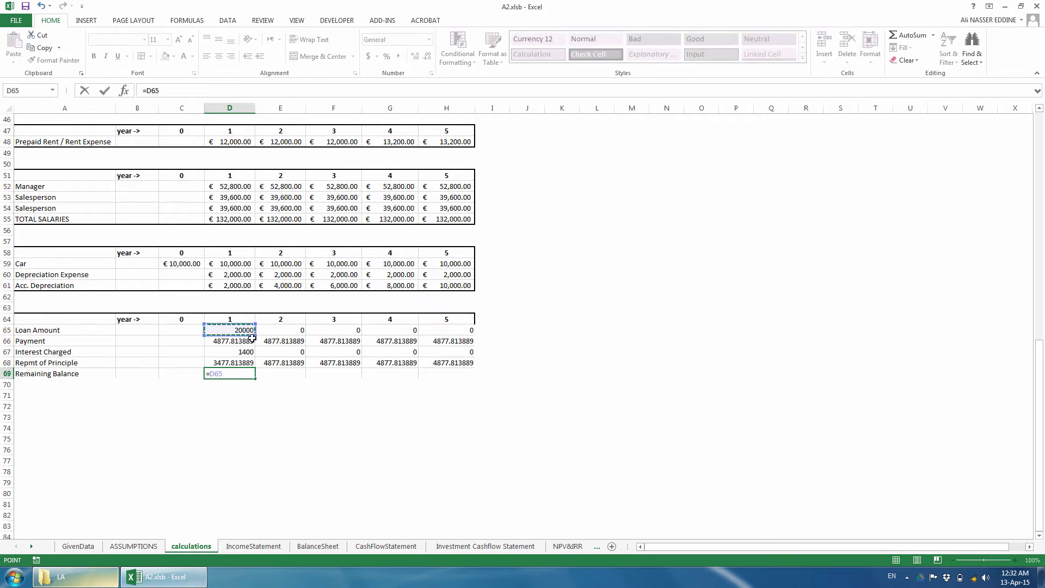
type("-")
left_click(249, 361)
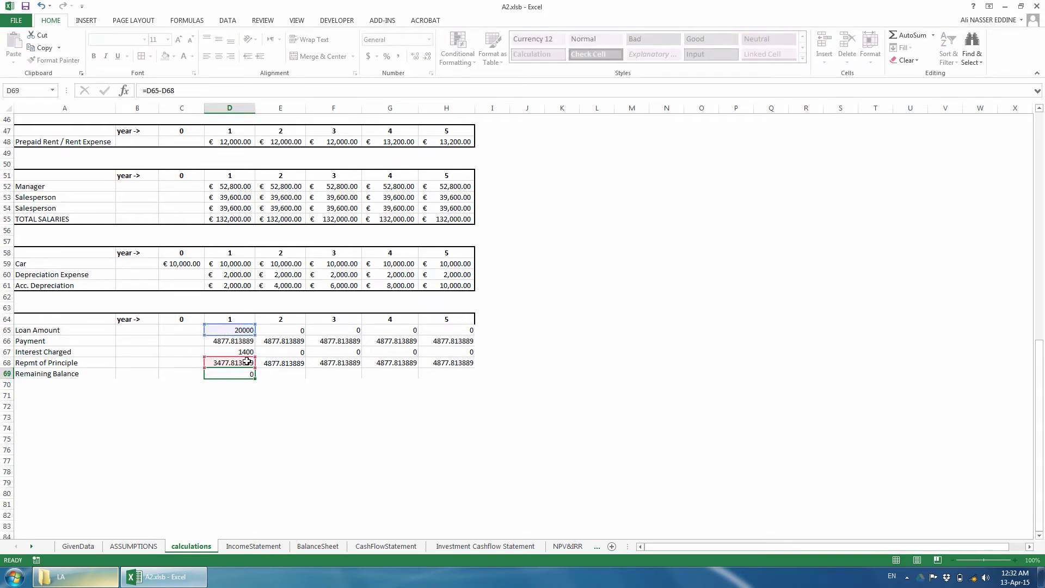
key("Return")
left_click_drag(256, 378, 456, 374)
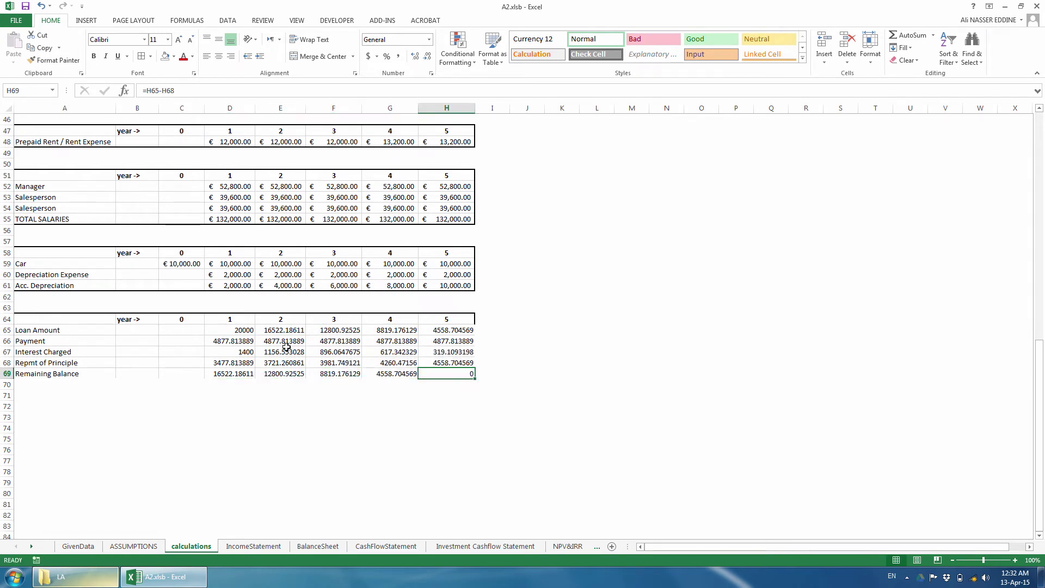
left_click_drag(224, 331, 457, 351)
Paste G60's euro accounting format onto the schedule figures D65:H69.
left_click(391, 272)
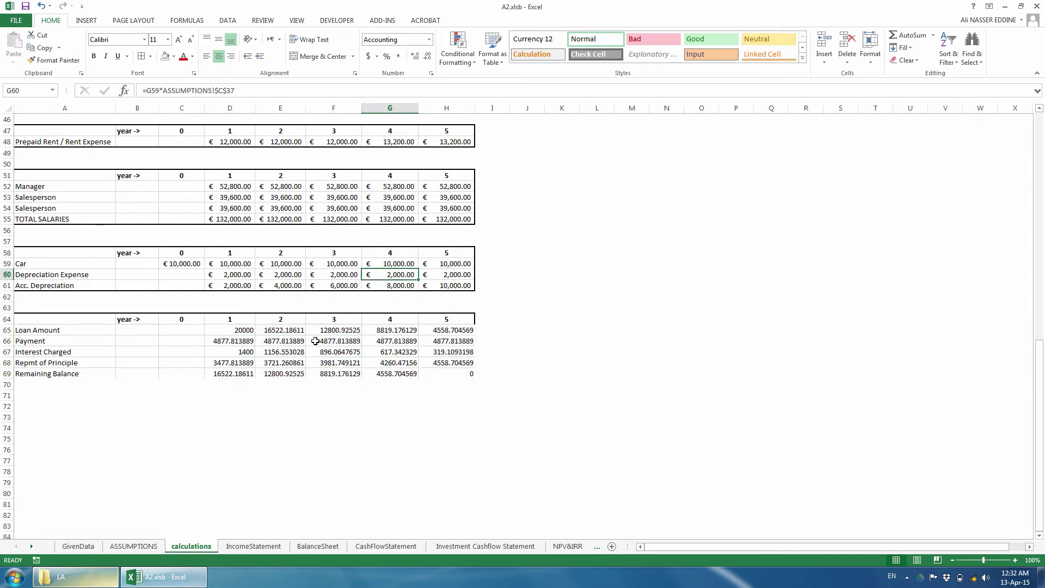
key("ctrl+c")
left_click_drag(242, 333, 452, 374)
right_click(434, 345)
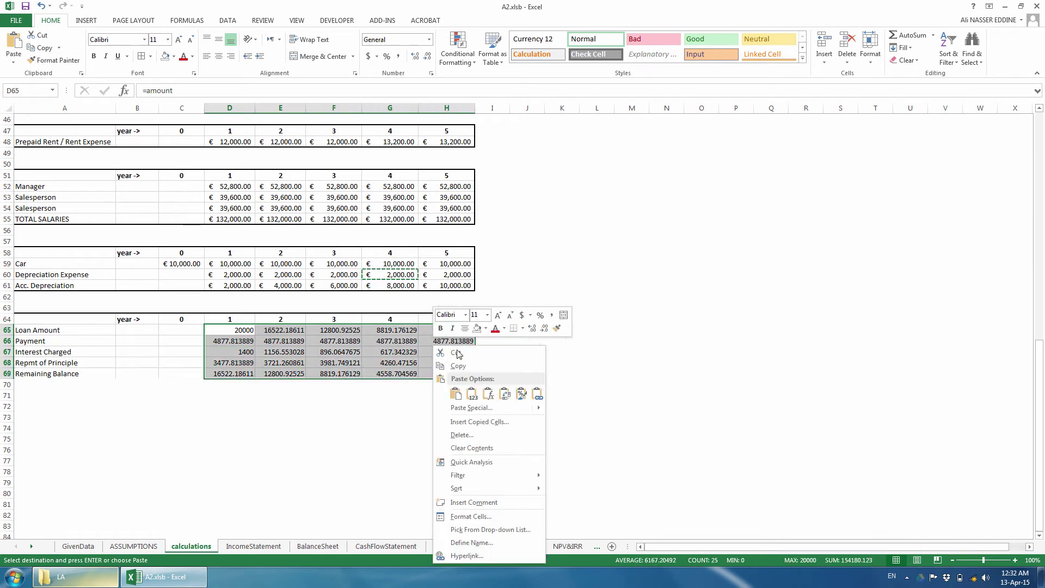
left_click(521, 394)
Put a thick box border around the whole loan table A64:H69.
left_click_drag(64, 321, 452, 375)
left_click(150, 56)
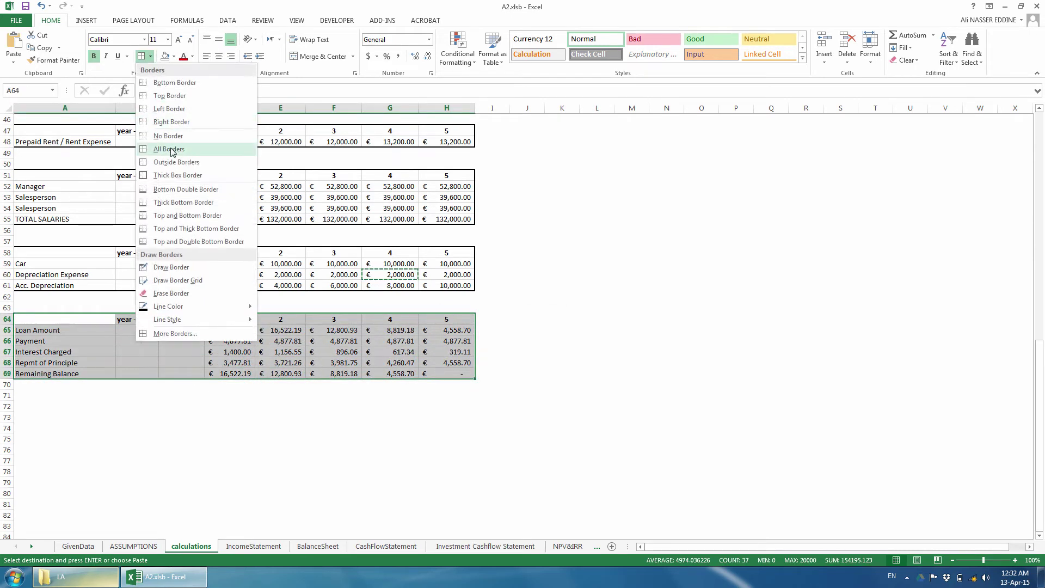
left_click(178, 175)
Reselect the loan table, ending with the Interest Charged row selected.
left_click(77, 318)
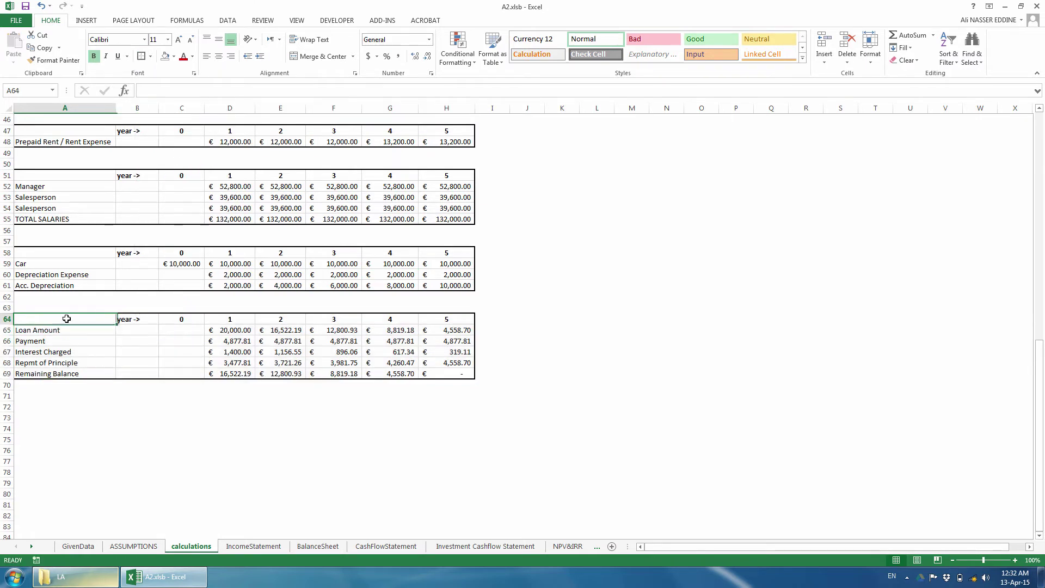
left_click_drag(77, 319, 448, 375)
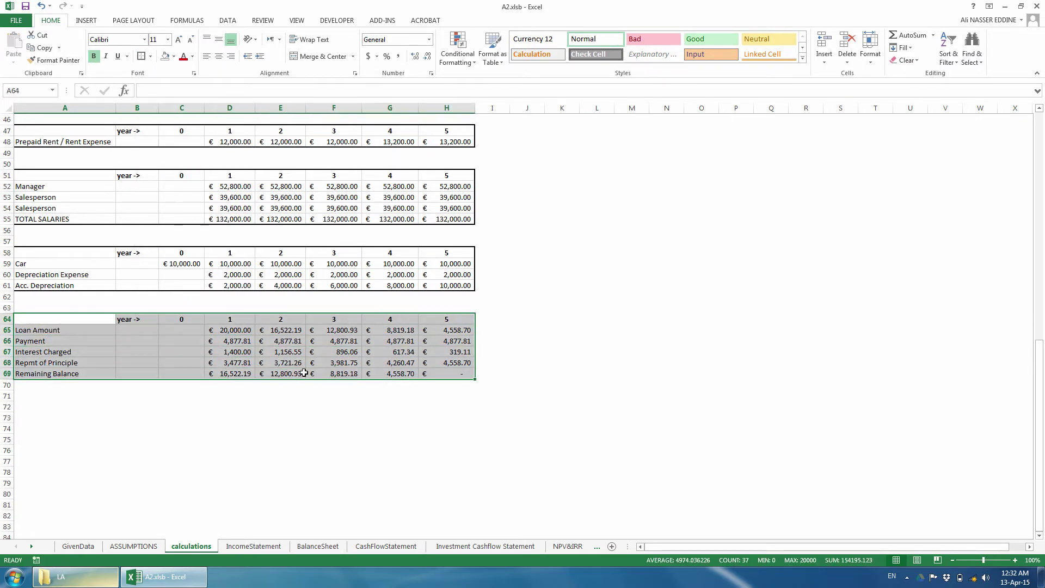
left_click(103, 338)
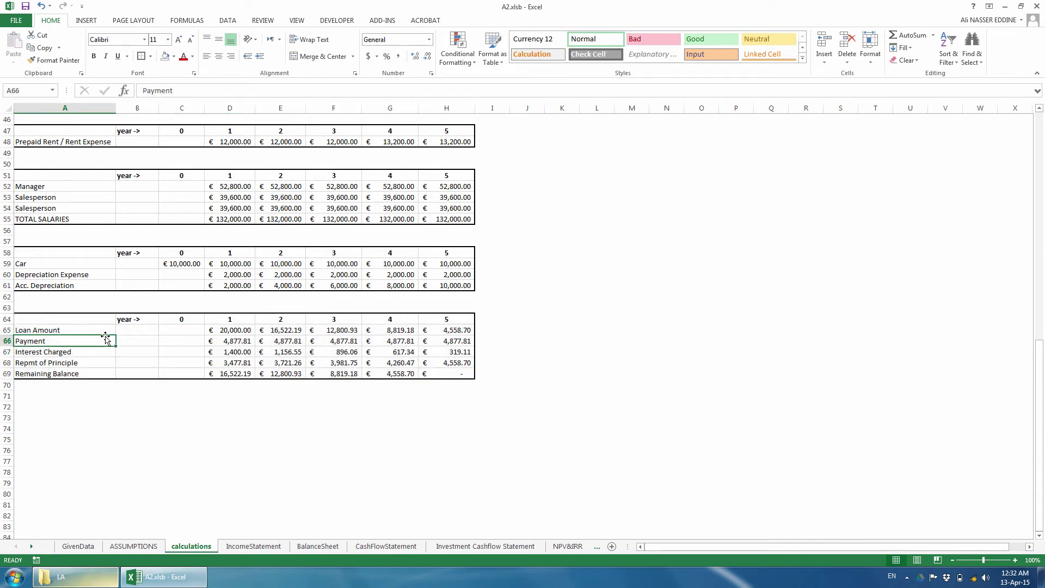
left_click_drag(63, 320, 450, 376)
left_click(243, 396)
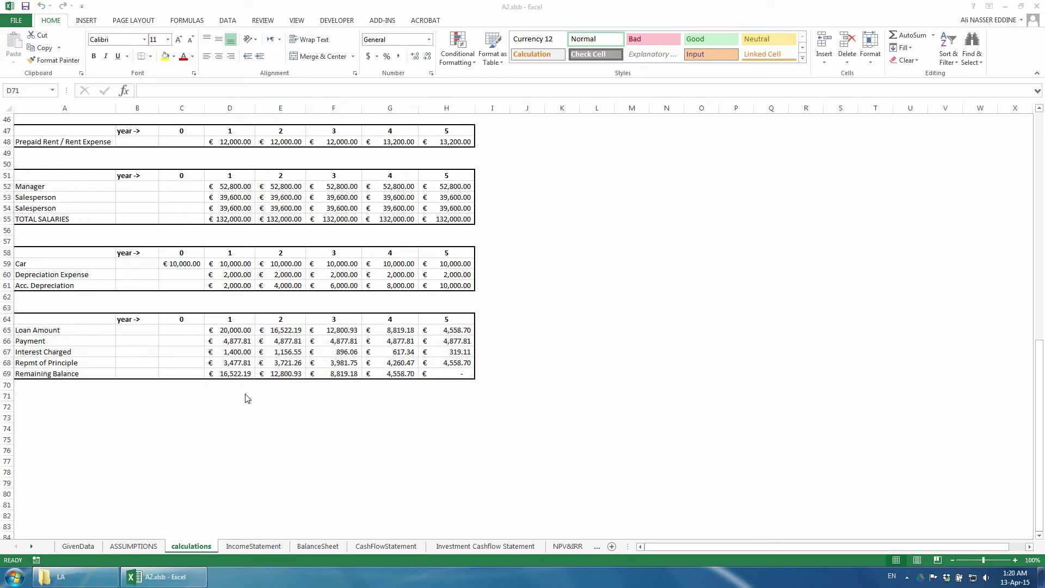
left_click(247, 396)
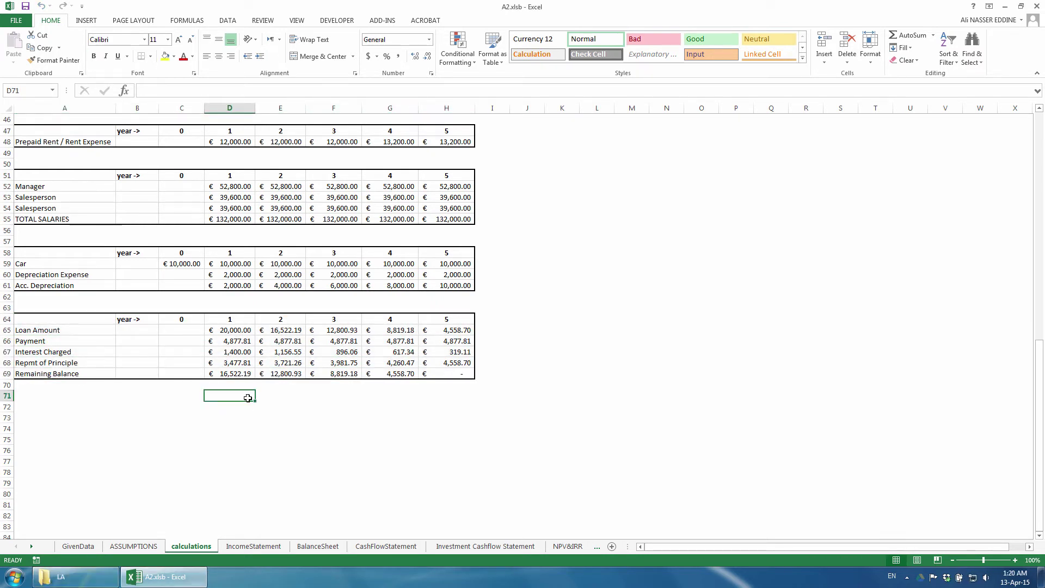
left_click_drag(27, 321, 446, 374)
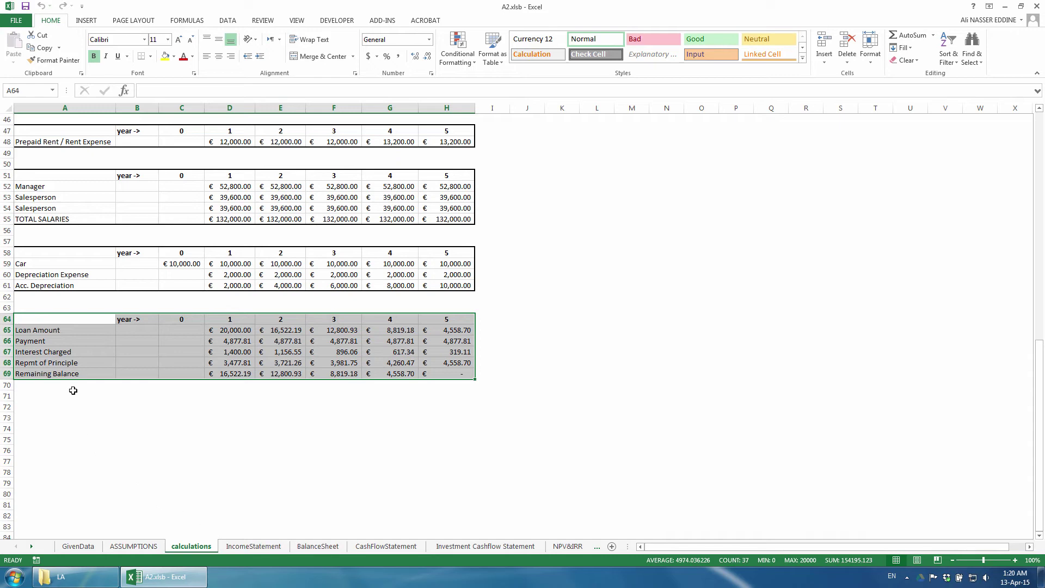
left_click(29, 352)
key("shift+space")
left_click(81, 353)
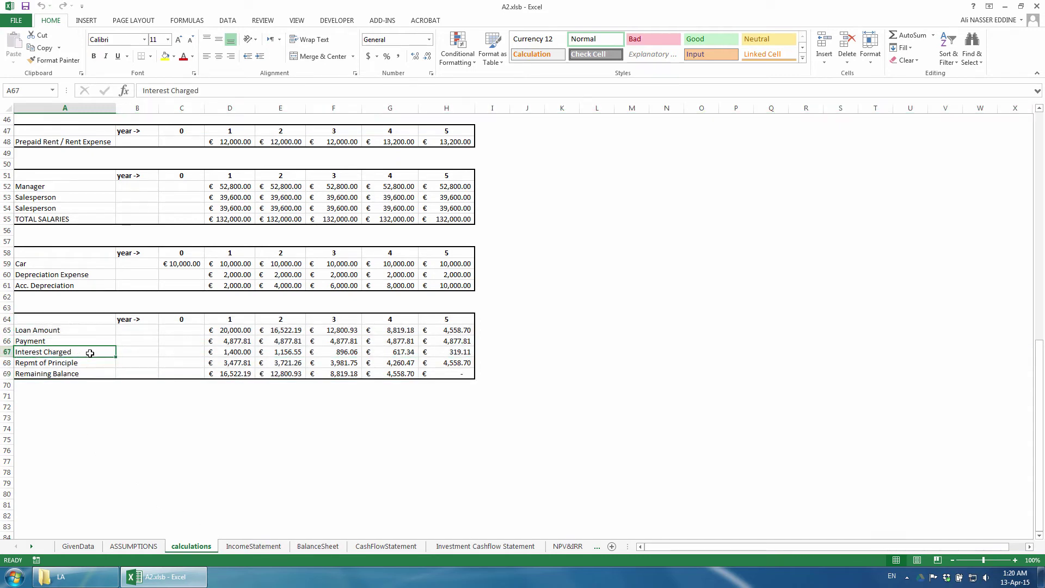
On the IncomeStatement sheet, relabel EBDT as EBDIT and EBT as EBIT.
left_click(254, 546)
left_click(54, 272)
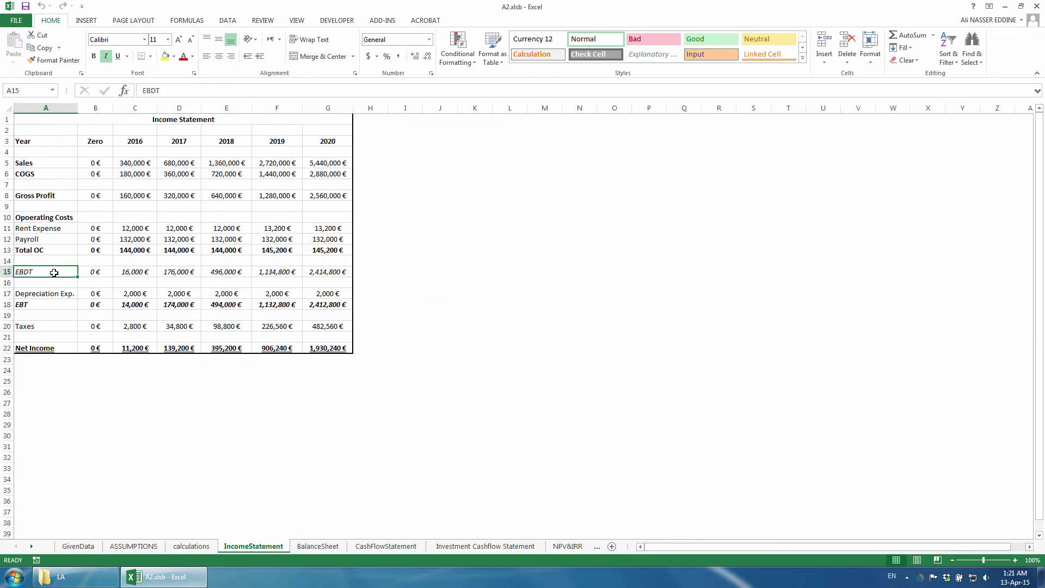
type("E")
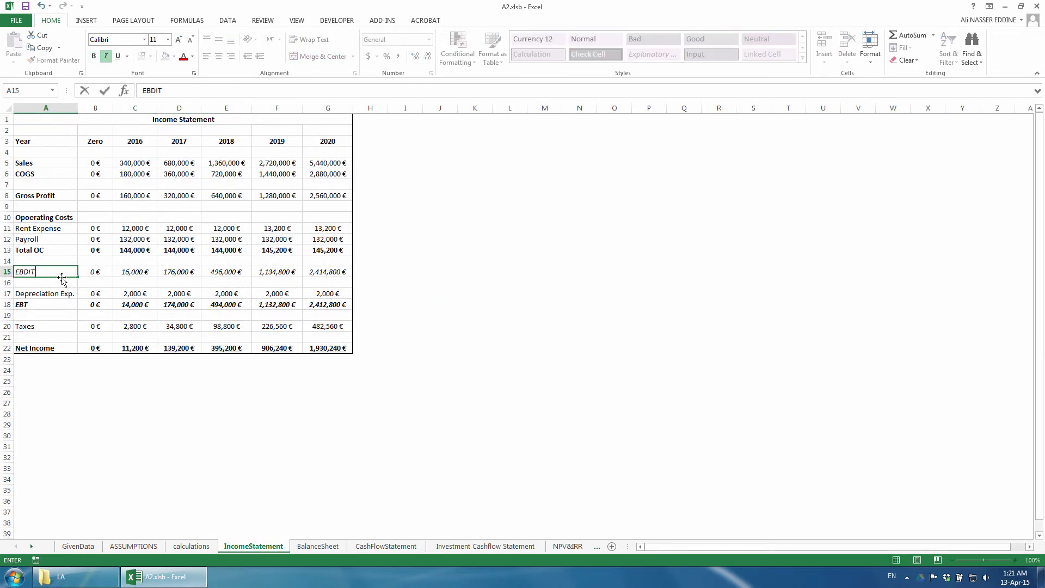
key("Escape")
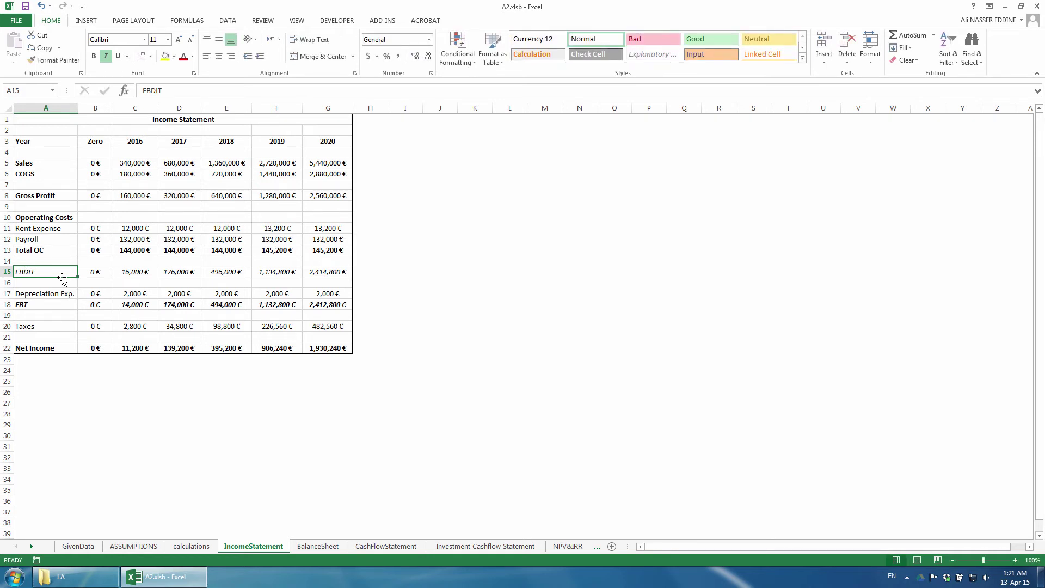
left_click(55, 305)
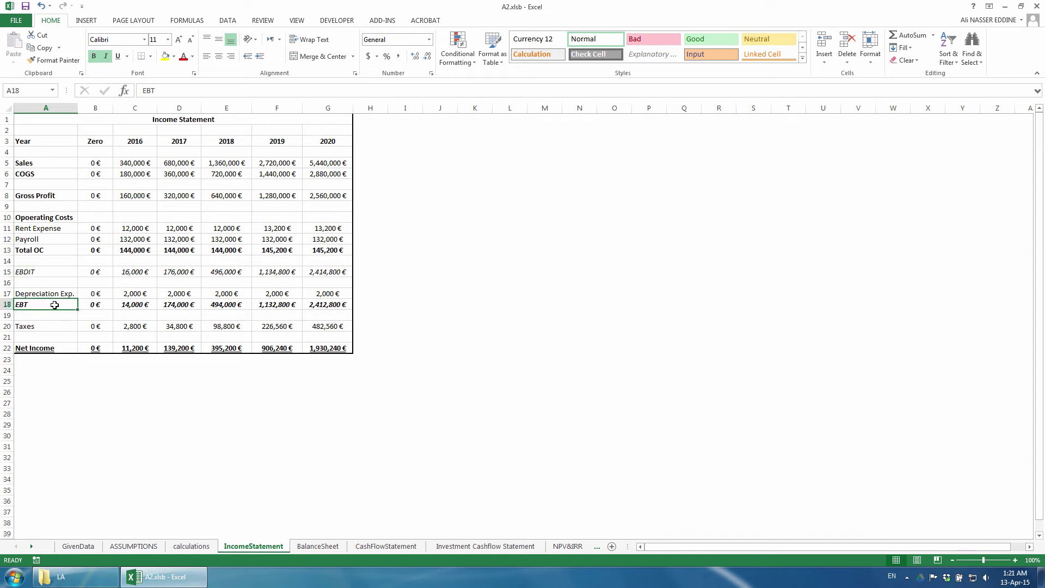
type("EBIT")
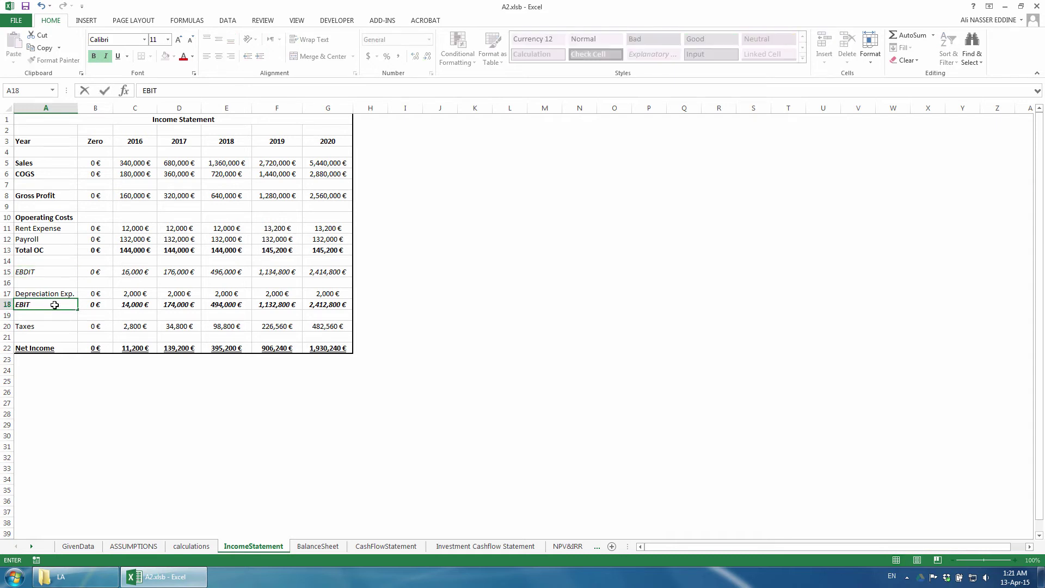
left_click(54, 305)
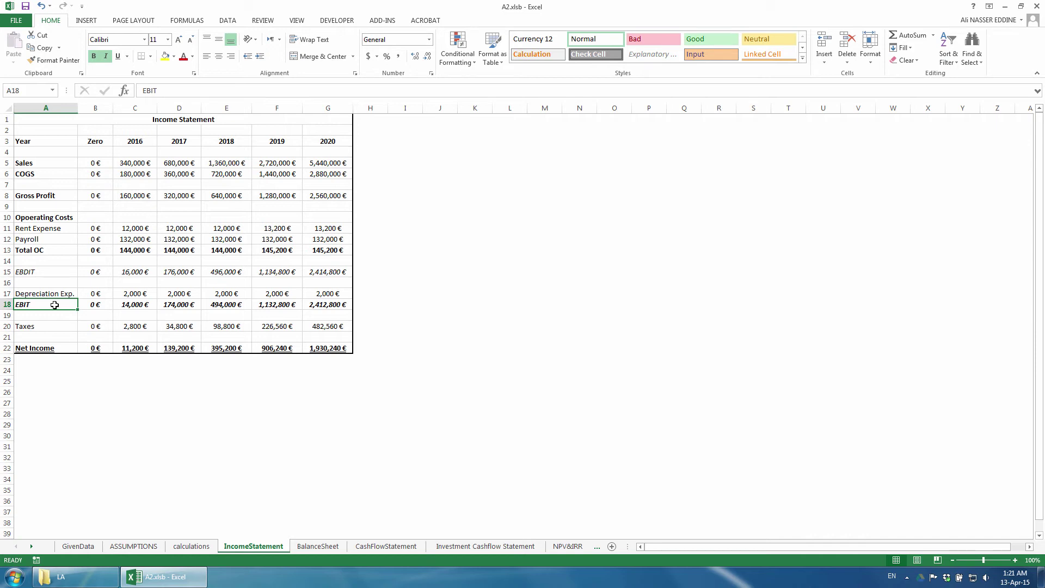
Insert rows above Taxes labelled Interest Exp. and EBT, with the interest row unbolded and non-italic.
left_click(11, 316)
key("ctrl+shift+plus")
key("ctrl+shift+plus")
key("ctrl+shift+plus")
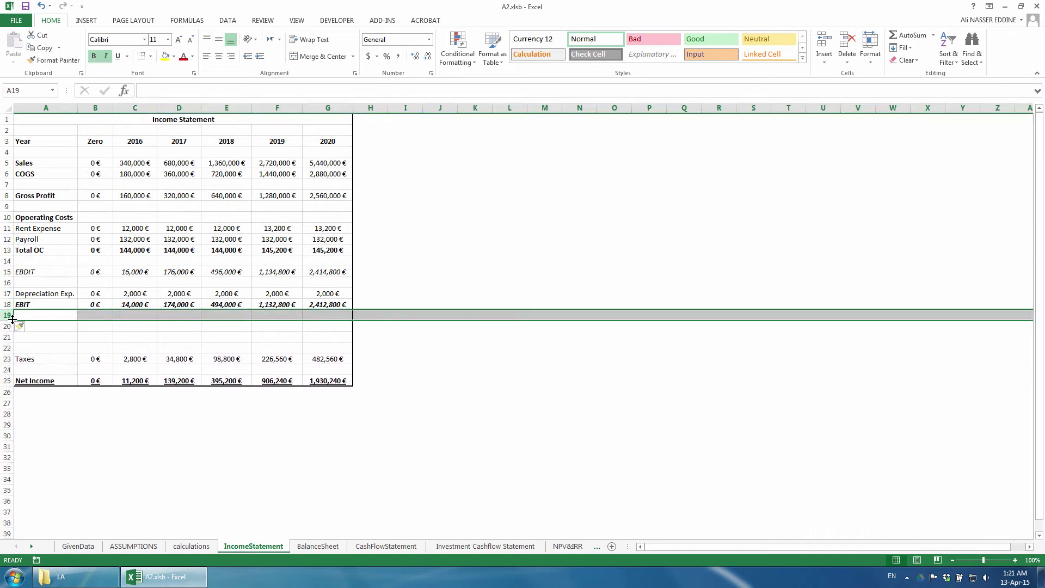
left_click(56, 325)
type("Interest Exp.")
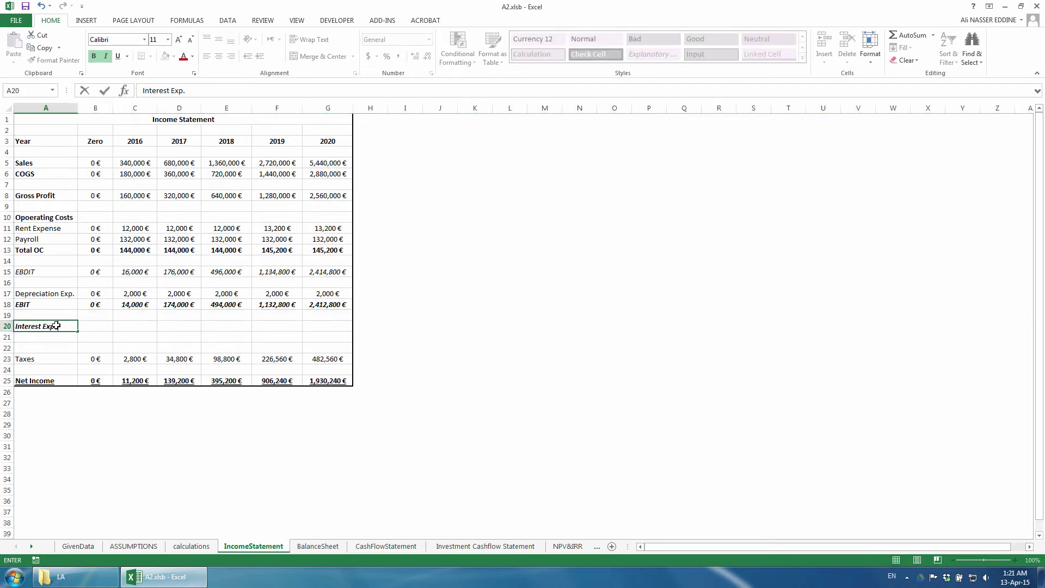
key("Return")
type("EBT")
key("ctrl+Return")
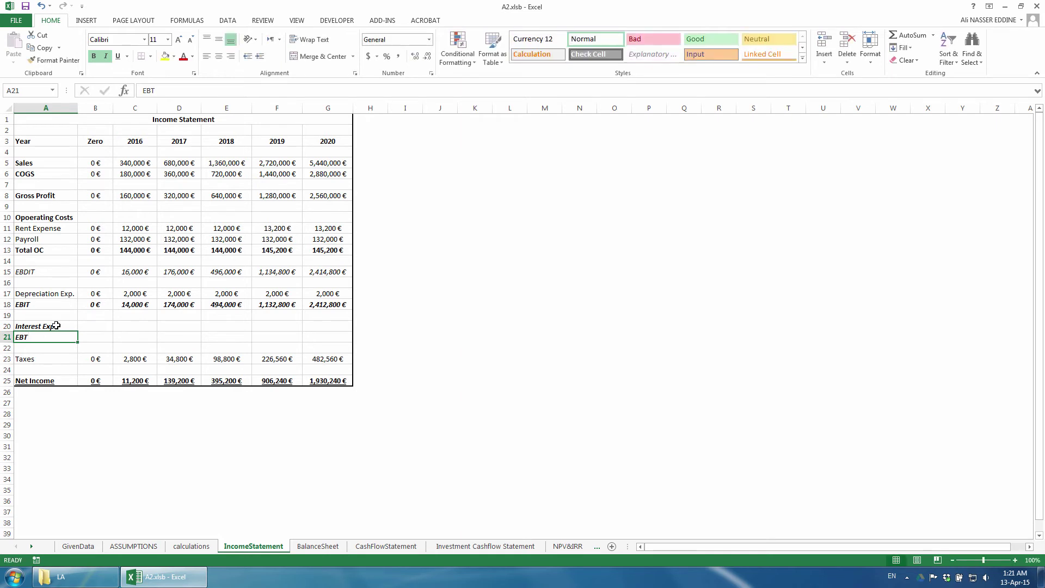
left_click(4, 326)
key("ctrl+b")
key("ctrl+i")
Link 2016 Interest Exp. to calculations!D67 and fill it across to 2020.
left_click(125, 325)
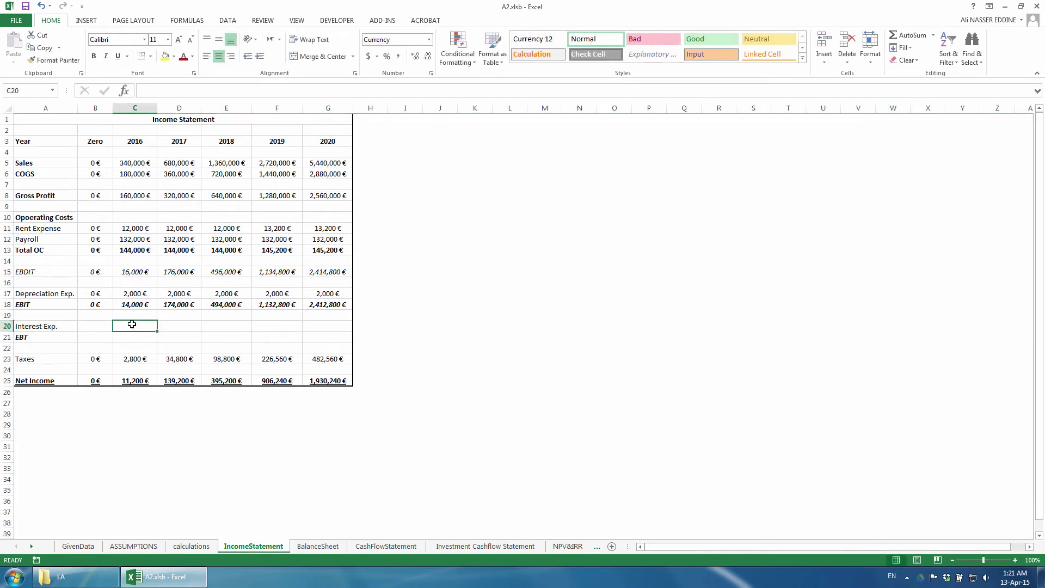
type("=")
left_click(188, 547)
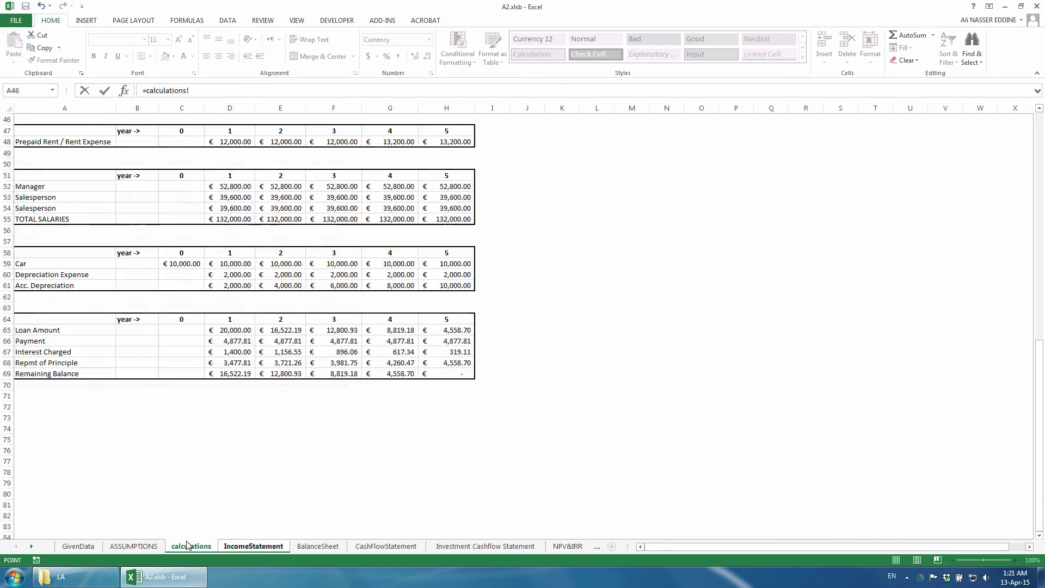
left_click(228, 353)
key("ctrl+Return")
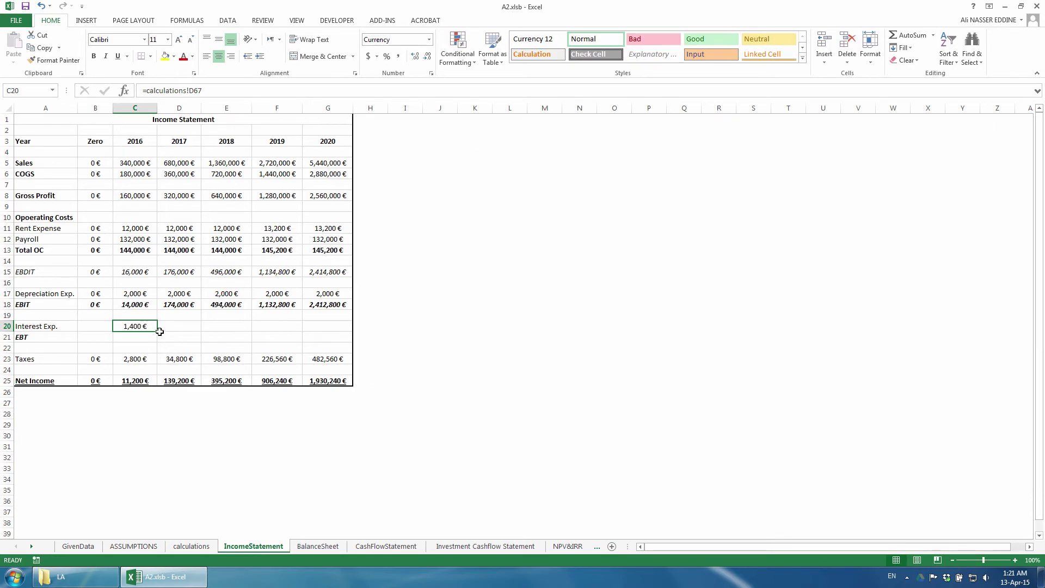
left_click_drag(157, 332, 350, 328)
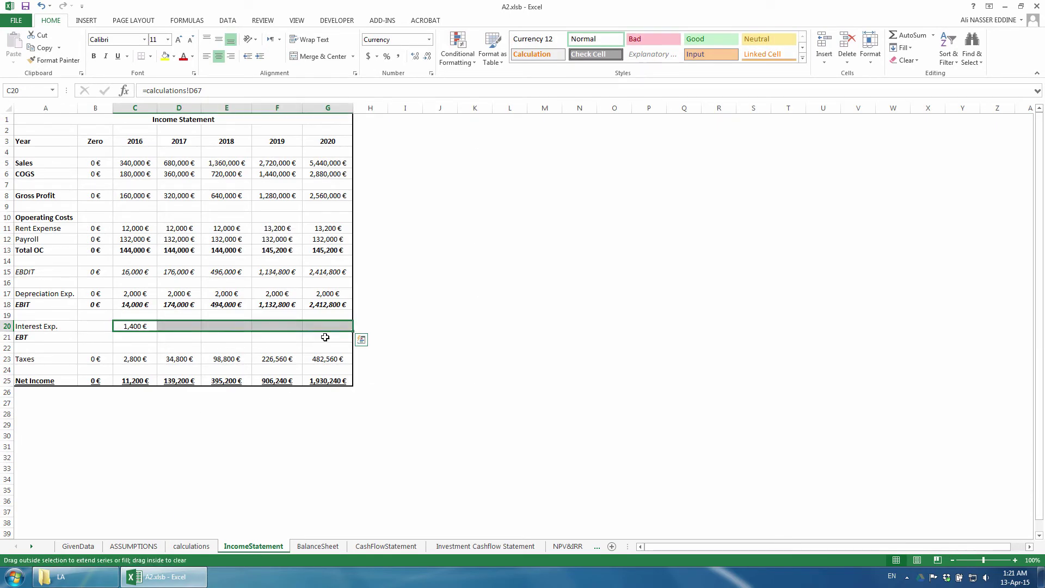
Compute EBT as =C18-C20 (EBIT minus interest) and fill it across to 2020.
left_click(142, 339)
type("=")
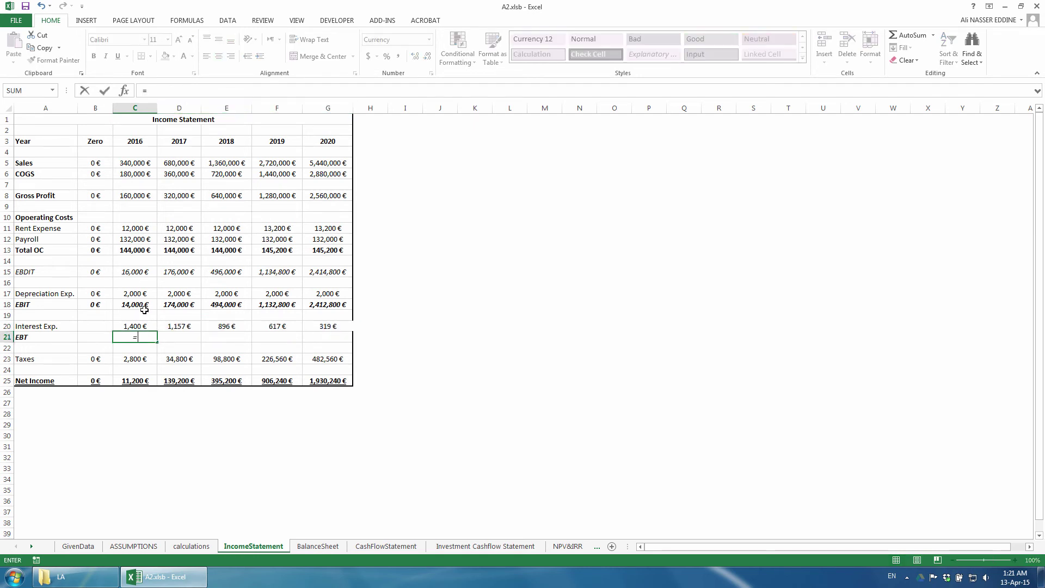
left_click(143, 305)
type("-")
left_click(147, 325)
key("Return")
left_click_drag(158, 342, 336, 338)
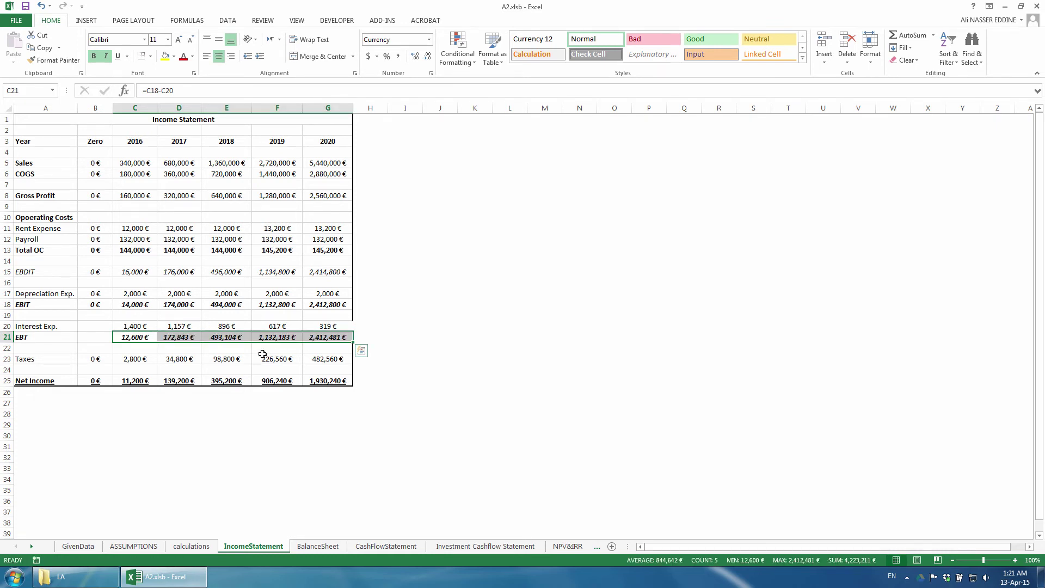
key("Escape")
Base Taxes on EBT and make Net Income EBT minus Taxes, filled to 2020.
double_click(144, 359)
left_click_drag(143, 305, 338, 364)
key("ctrl+Return")
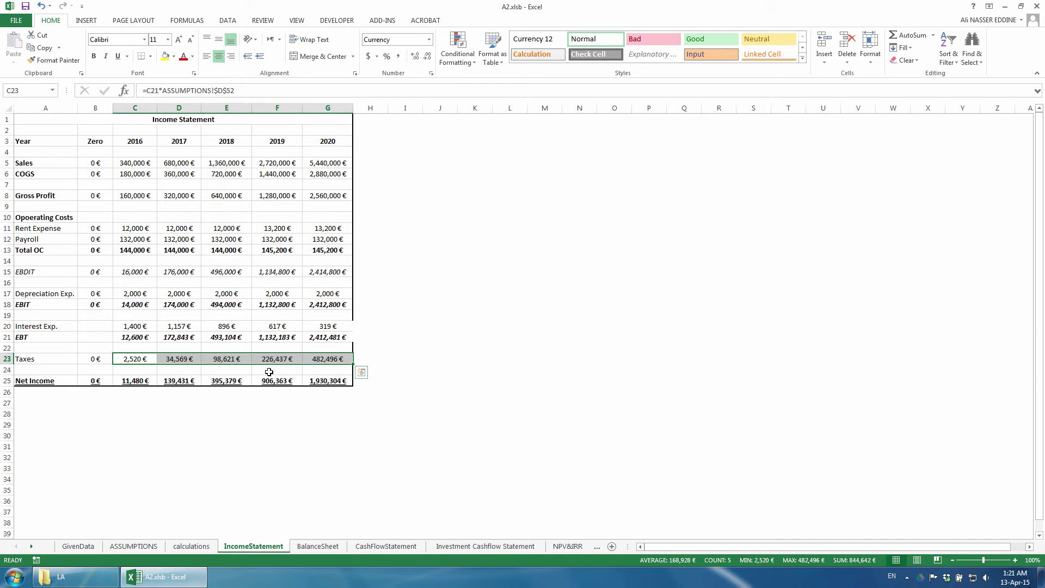
double_click(146, 381)
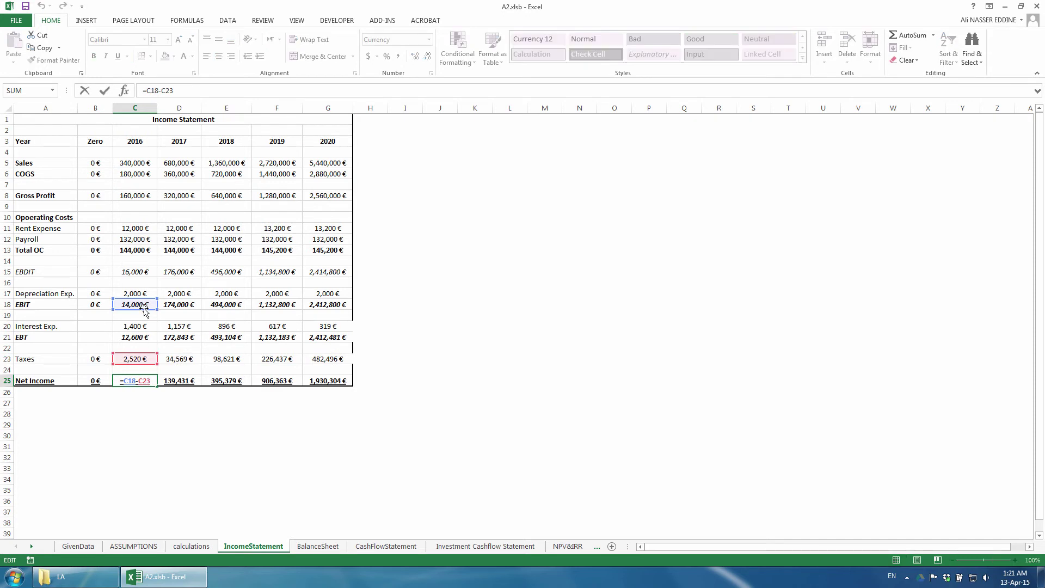
left_click_drag(140, 309, 141, 338)
key("ctrl+Return")
left_click_drag(157, 385, 351, 386)
Select the whole income statement table A1:G25.
mouse_move(49, 117)
left_mouse_down()
mouse_move(338, 299)
mouse_move(337, 395)
left_mouse_up()
left_click(227, 370)
mouse_move(47, 123)
left_mouse_down()
mouse_move(338, 143)
mouse_move(337, 383)
left_mouse_up()
Apply a Thick Box Border to the Income Statement table, then go to BalanceSheet.
left_click(150, 56)
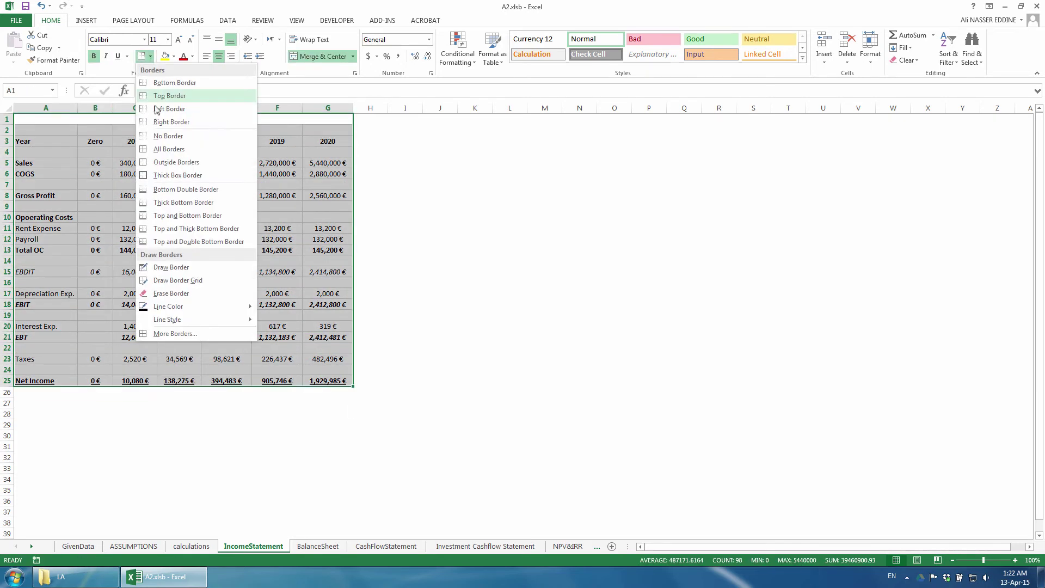
left_click(163, 177)
left_click(162, 118)
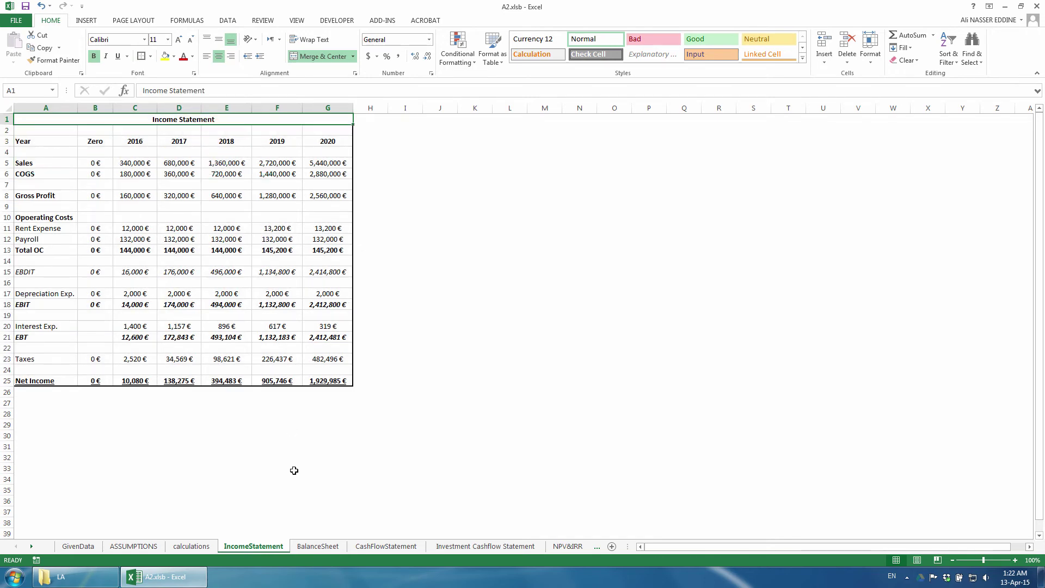
left_click(318, 548)
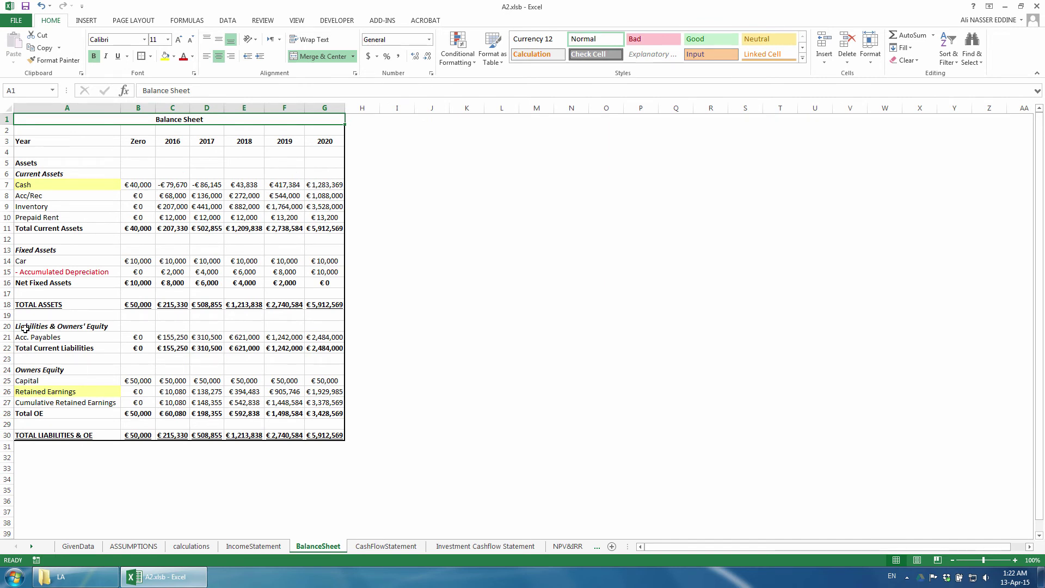
Insert rows at row 23, label A24 Loan and A25 Total Liabilities, and unbold the Loan row.
left_click(10, 359)
key("ctrl+shift+equal")
key("ctrl+shift+equal")
key("ctrl+shift+equal")
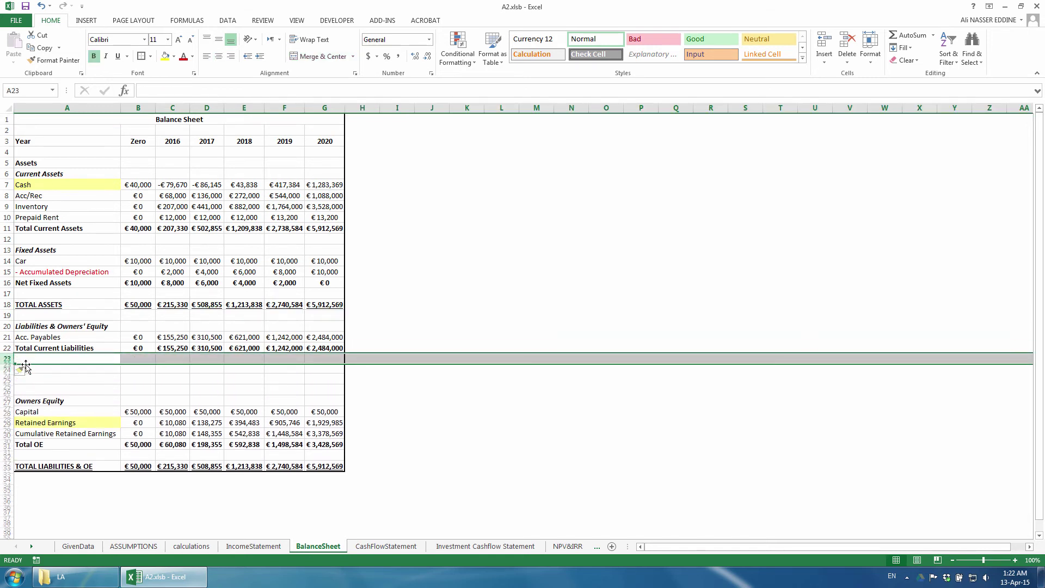
left_click(45, 369)
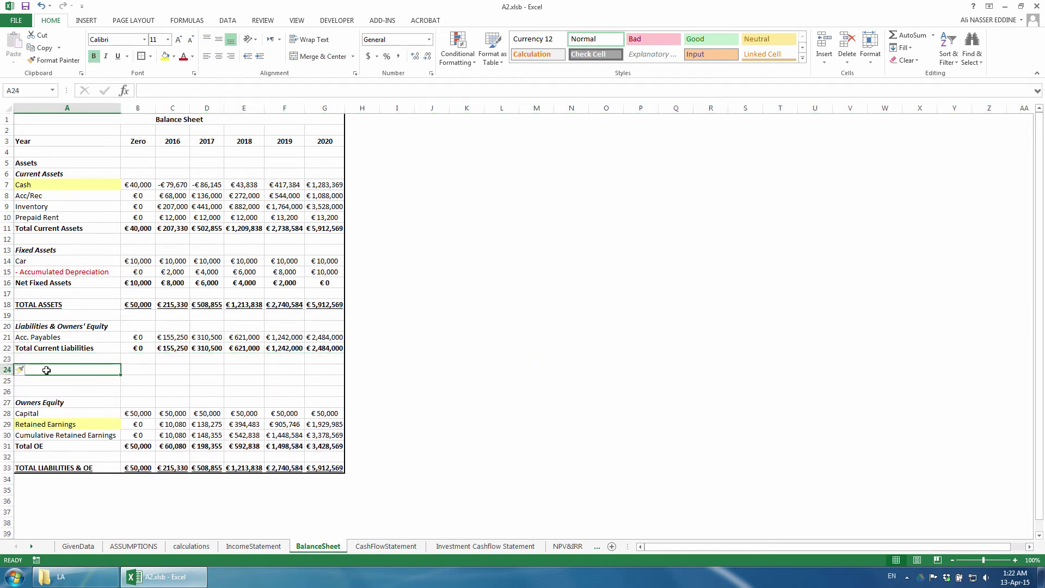
type("Loan")
key("Return")
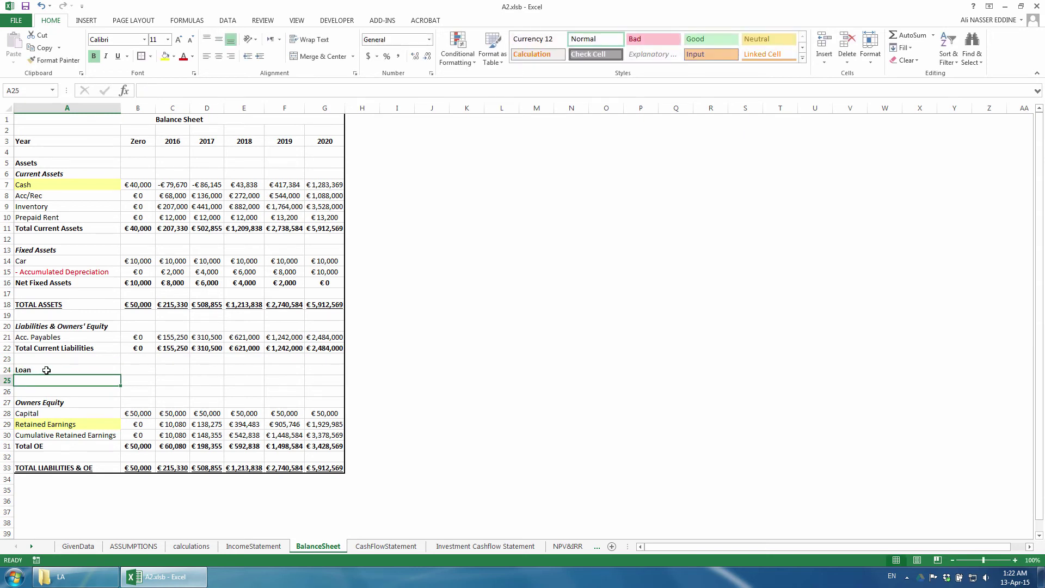
type("Total Lia")
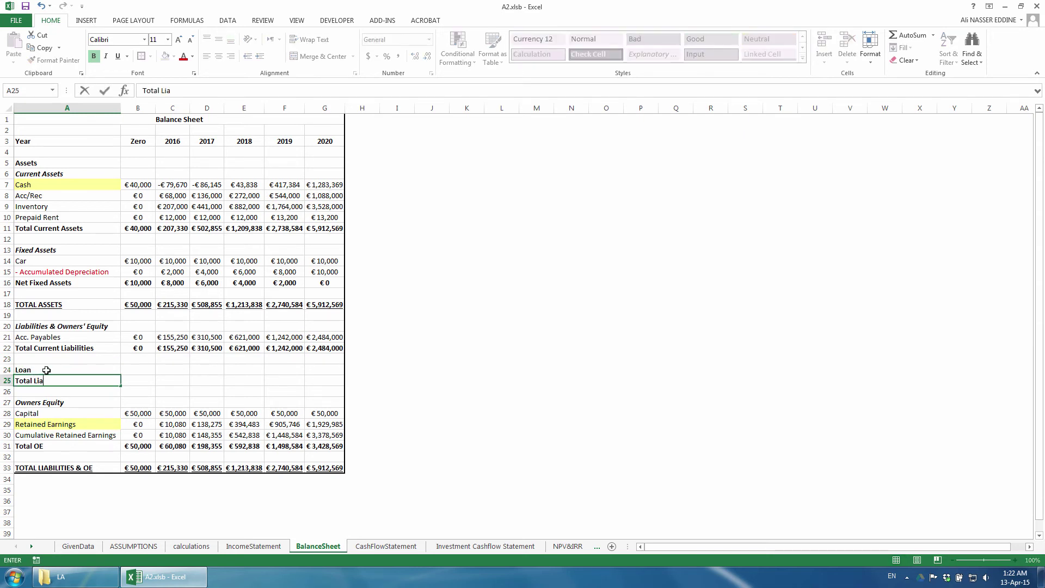
type("bilities")
key("ctrl+Return")
left_click(4, 369)
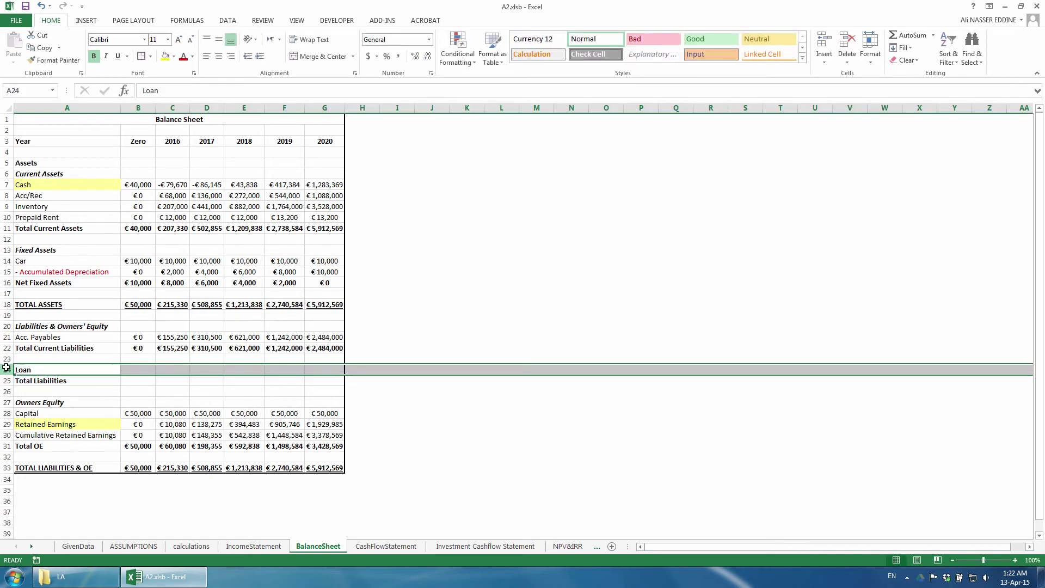
key("ctrl+b")
left_click(137, 369)
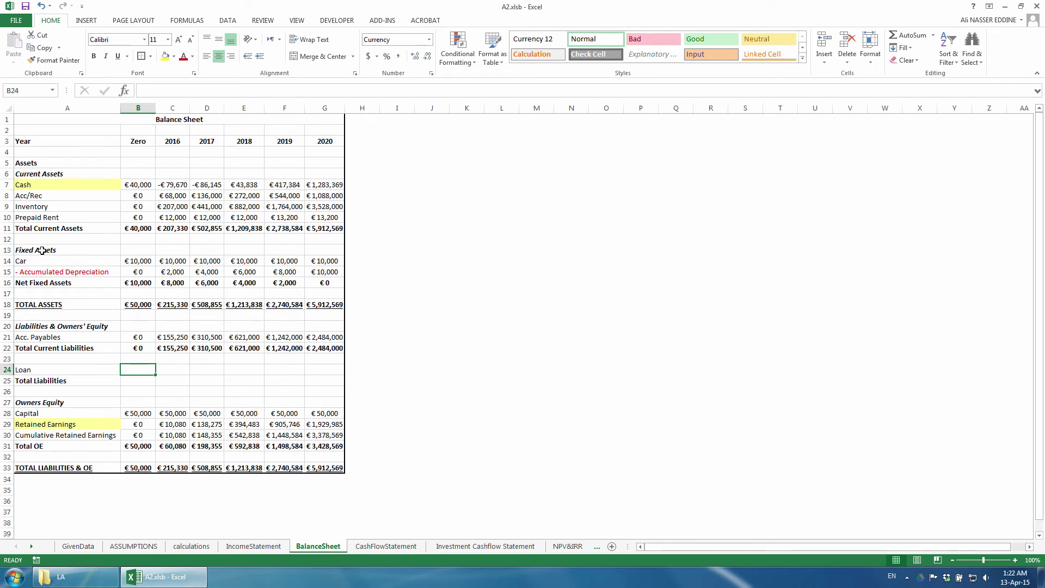
left_click(47, 337)
left_click(45, 366, "ctrl")
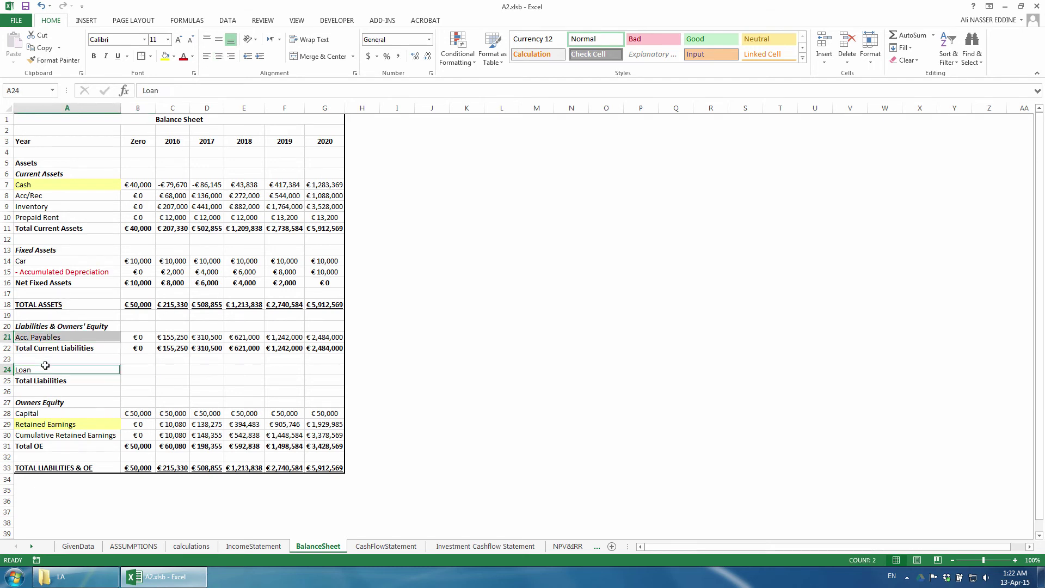
Set the Loan row to =amount in Zero and =calculations!D69 for 2016, filled to 2020.
left_click(138, 369)
type("=amount")
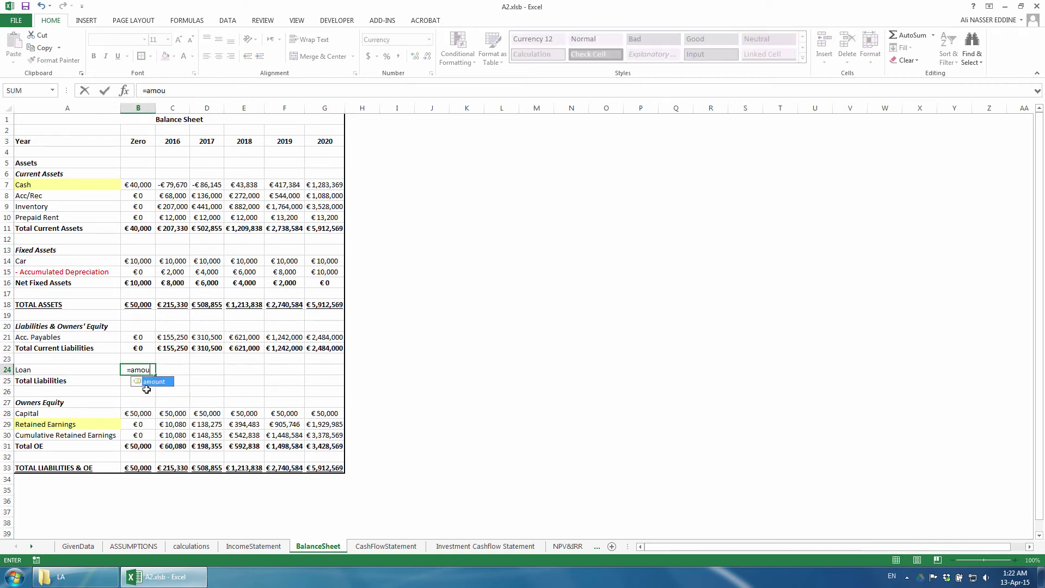
key("ctrl+Return")
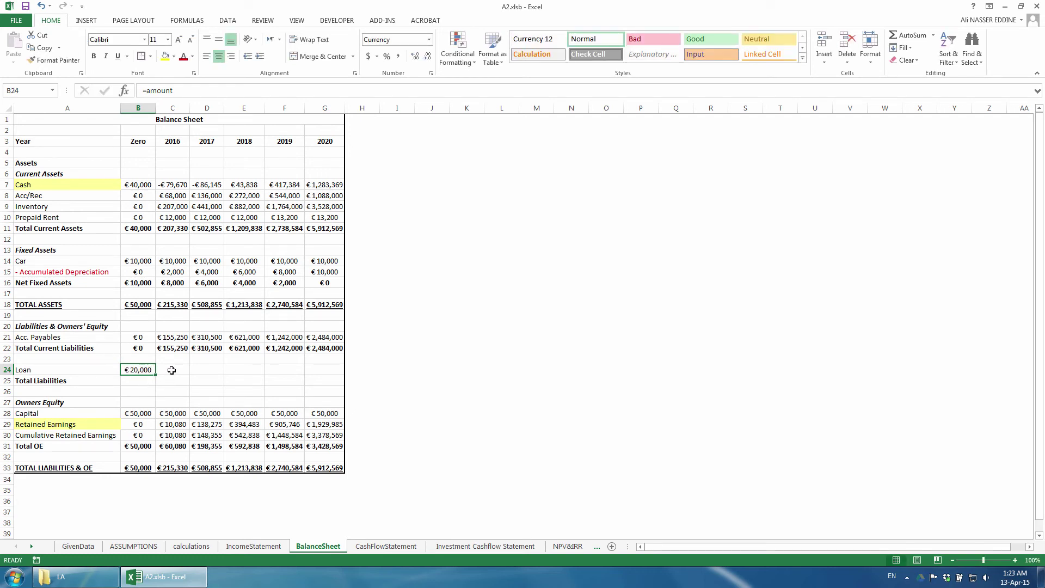
left_click(170, 371)
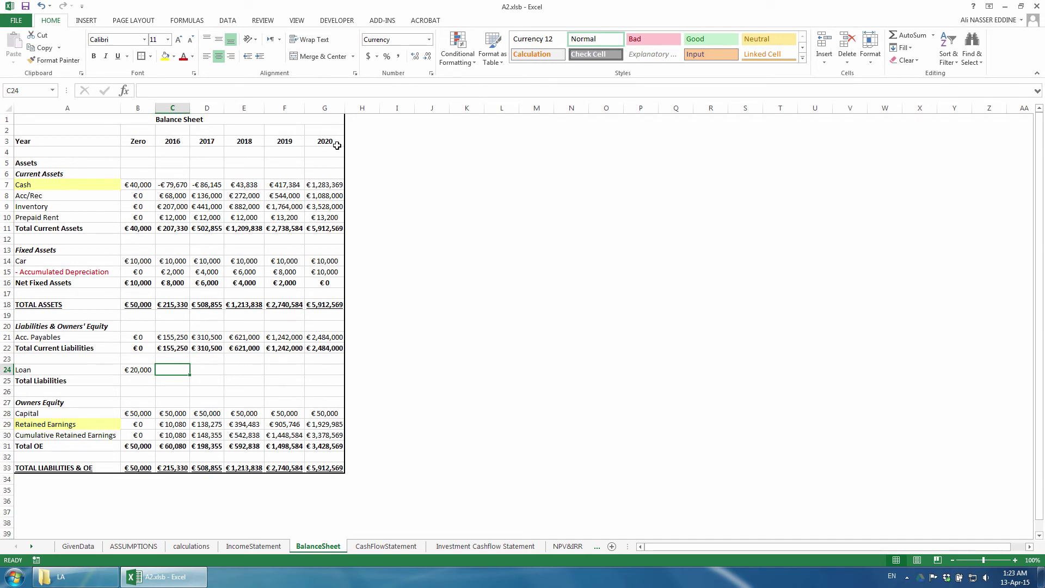
type("=")
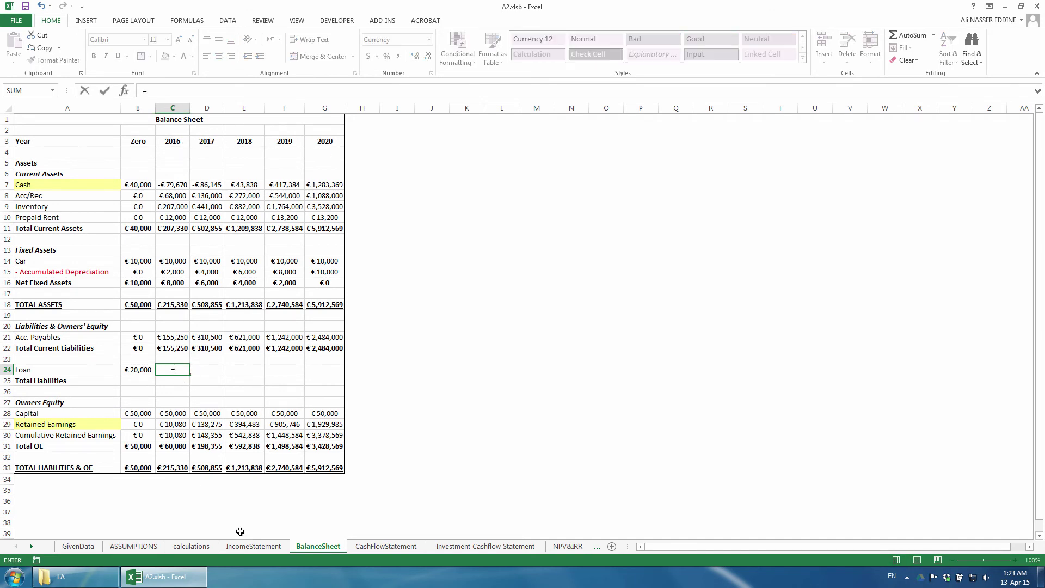
left_click(191, 545)
left_click(245, 374)
key("Return")
left_click_drag(191, 375, 344, 376)
Make Total Liabilities =B22+B24 and fill it across all years.
left_click(145, 379)
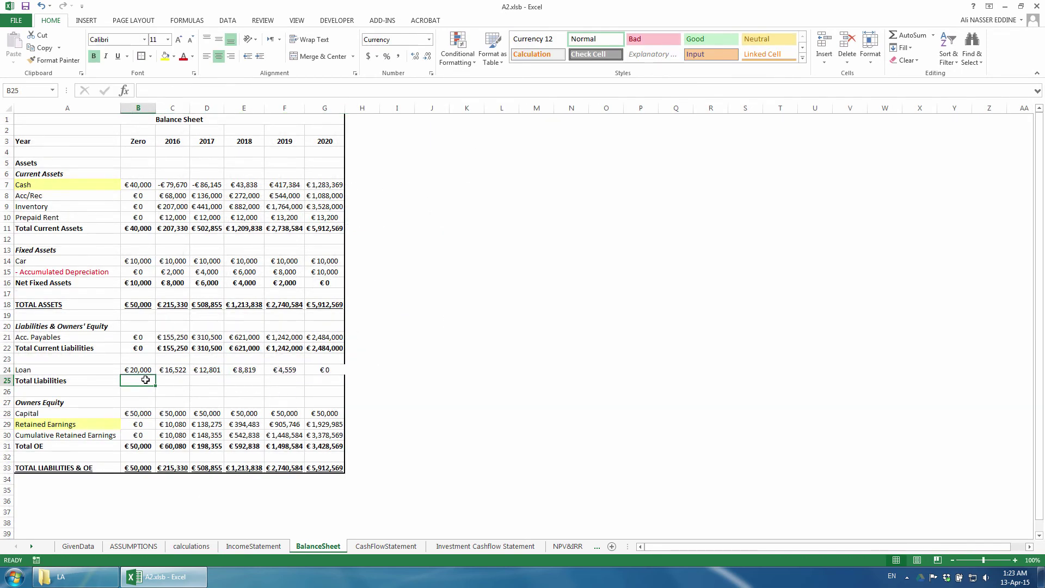
type("=")
left_click(140, 347)
type("+")
left_click(144, 370)
key("ctrl+Return")
left_click_drag(157, 385, 342, 382)
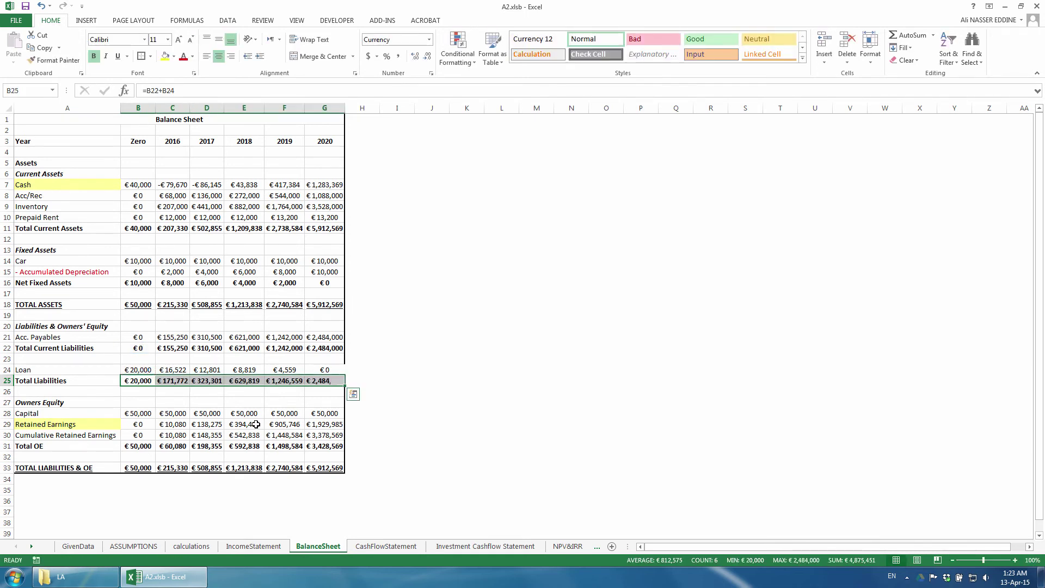
Change Total Liabilities & OE to =B25+B31, fill to G33, and select the table.
double_click(150, 468)
left_click_drag(152, 347, 150, 380)
key("ctrl+Return")
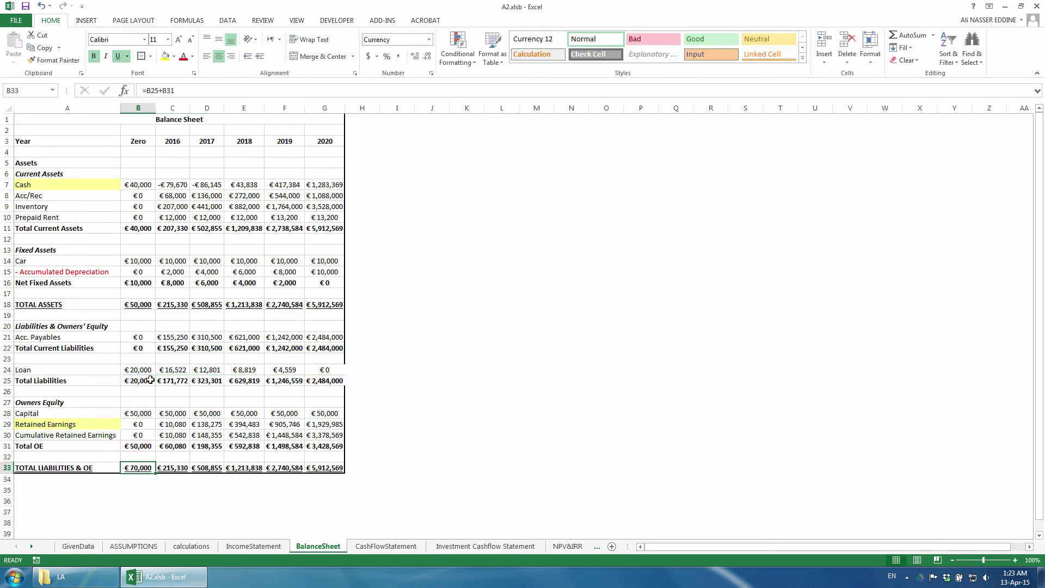
left_click_drag(154, 471, 340, 471)
left_click_drag(41, 121, 329, 469)
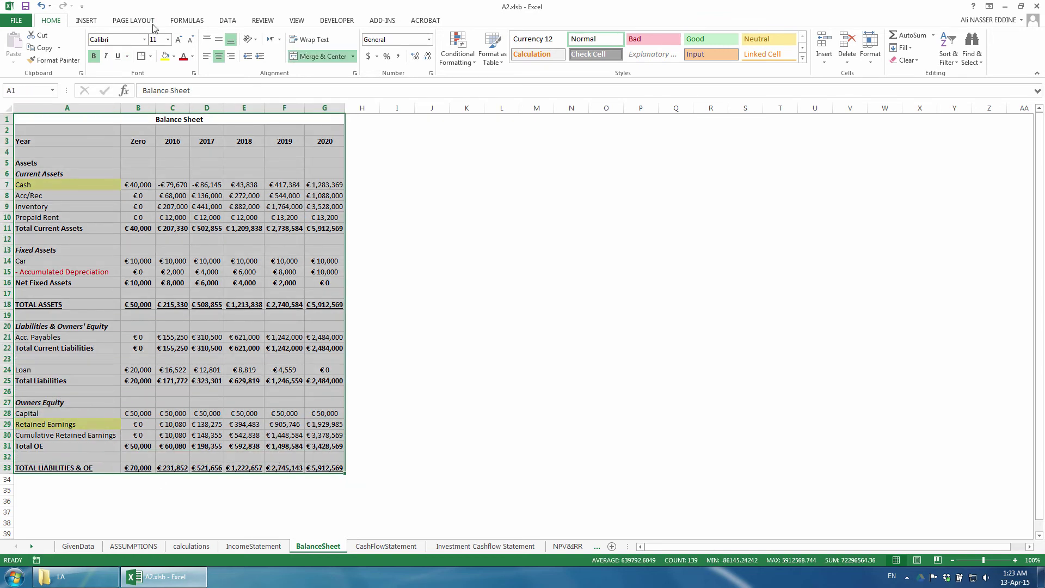
Compare 2016 Total Assets (C18) with Total Liabilities & OE (C33), then open CashFlowStatement.
left_click(169, 305)
left_click(179, 469, "ctrl")
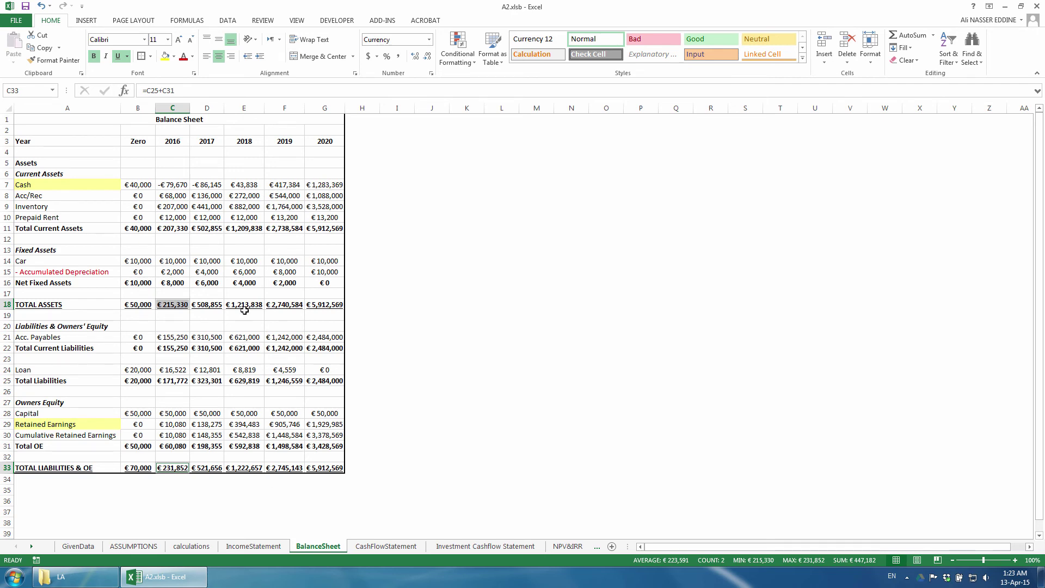
left_click(386, 547)
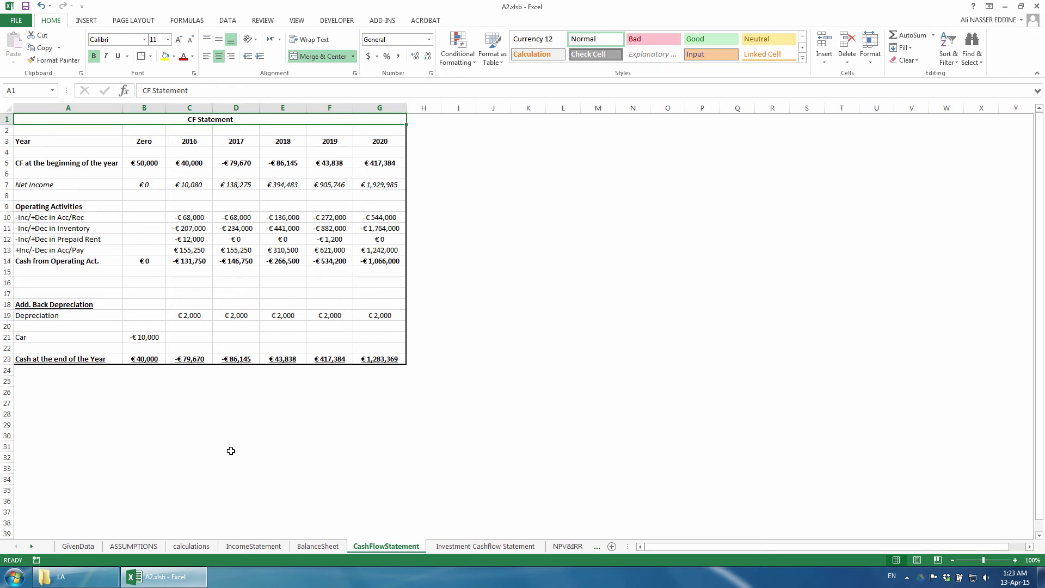
Add a bold 'Cash from Financing Act.' row 16 with =amount in year Zero.
left_click(79, 283)
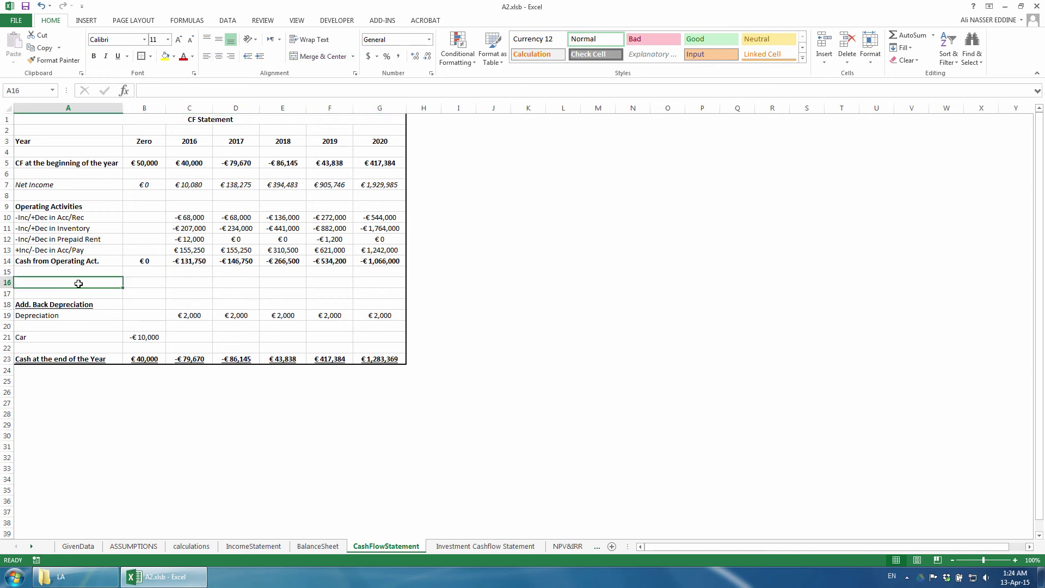
type("Cash from Financing Act.")
key("ctrl+Return")
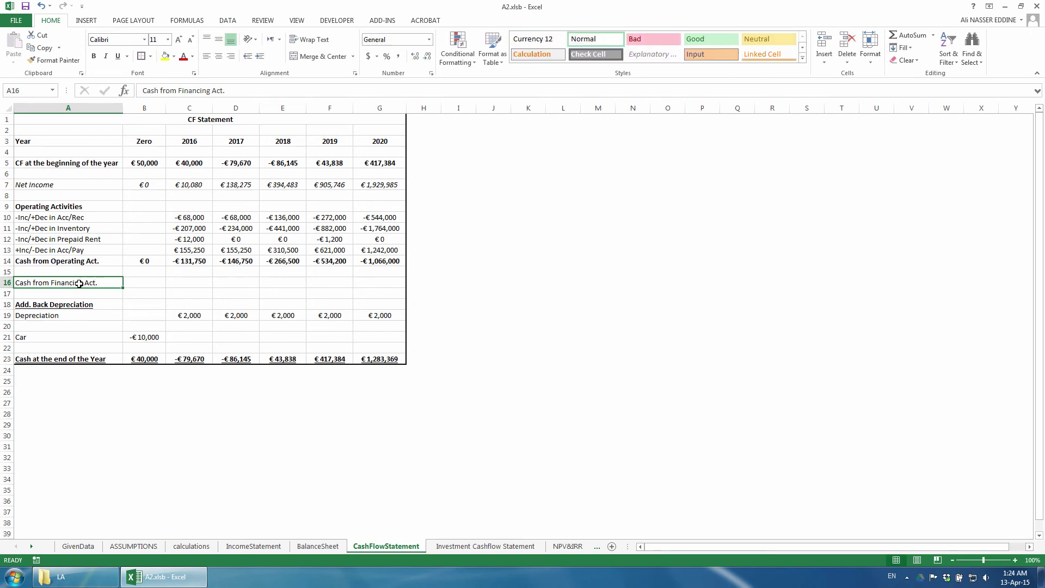
left_click(12, 280)
key("ctrl+b")
left_click(151, 283)
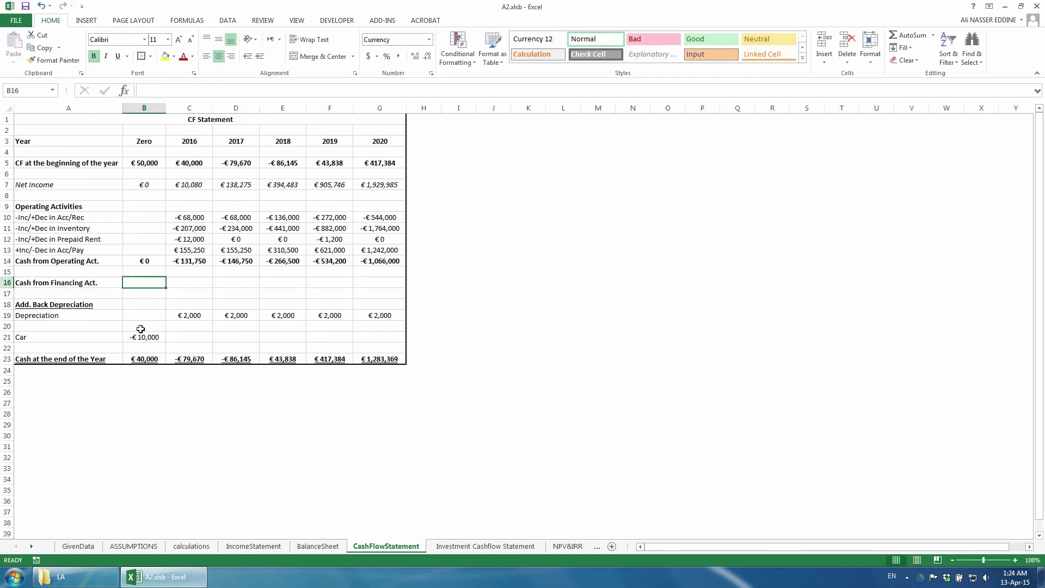
type("=amount")
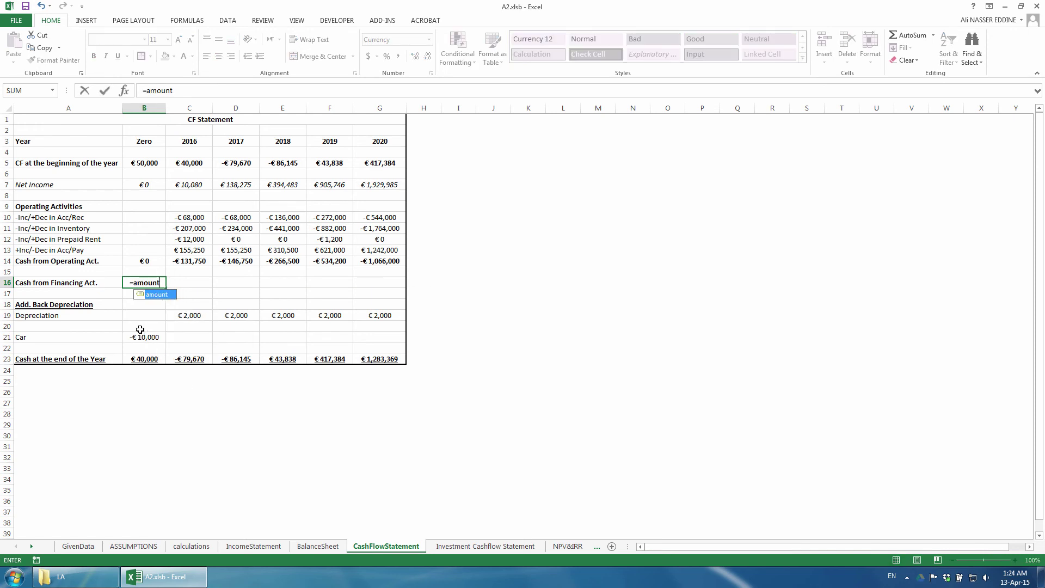
key("ctrl+Return")
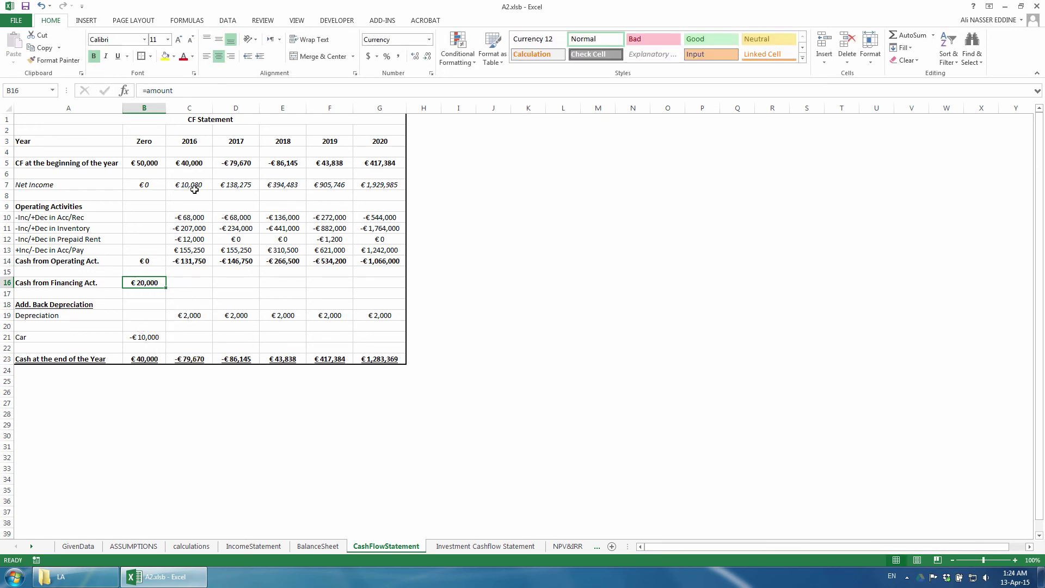
Enter =-calculations!D68 as 2016 financing cash and fill it across to 2020.
left_click(251, 547)
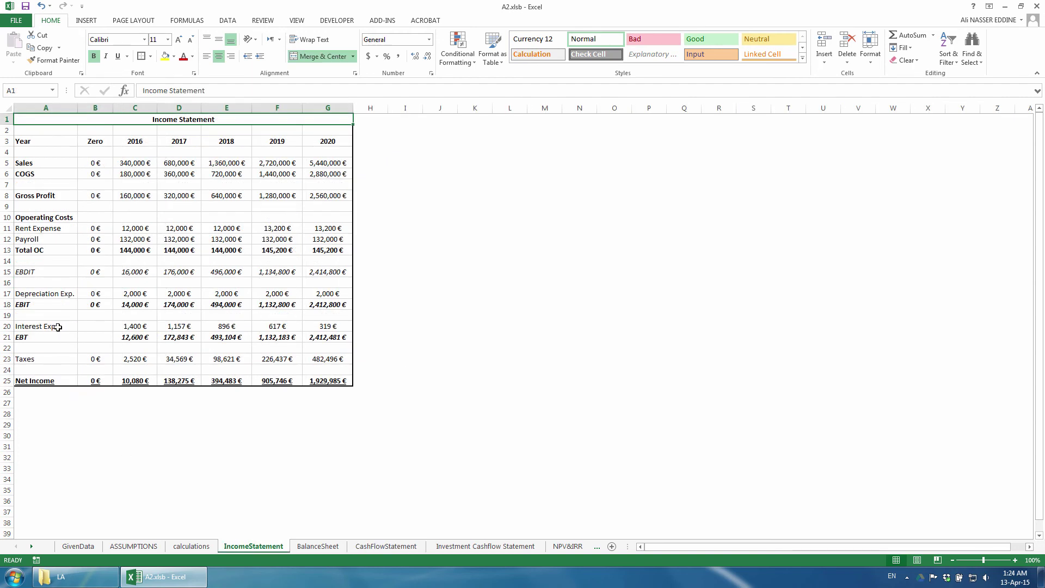
left_click(381, 546)
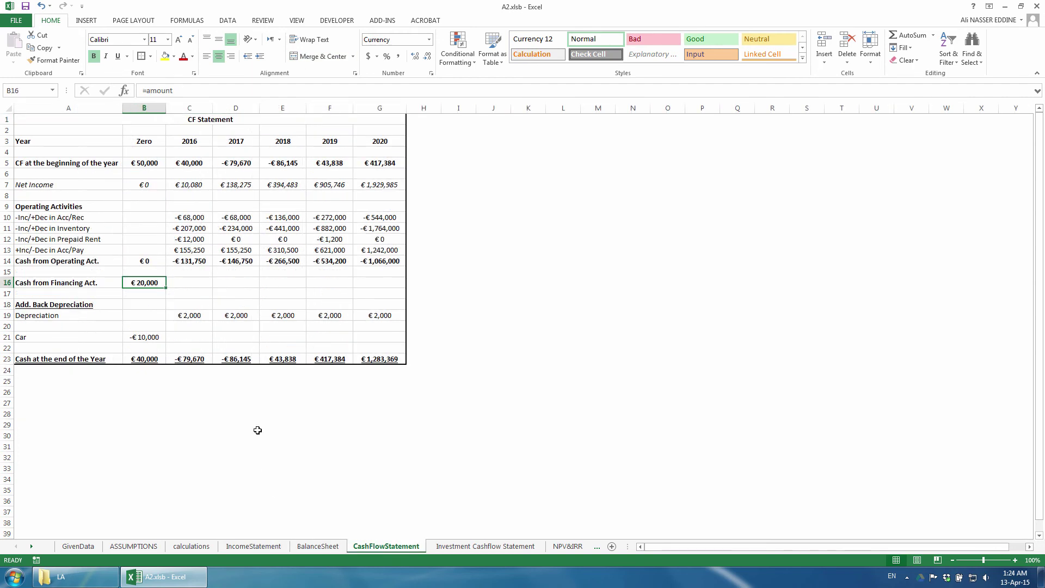
left_click(196, 283)
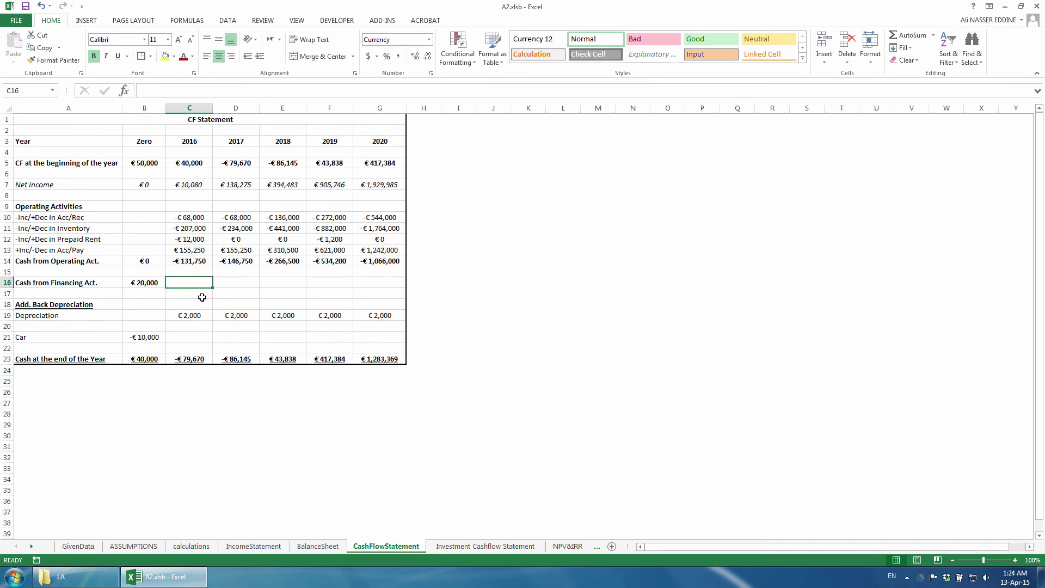
type("=")
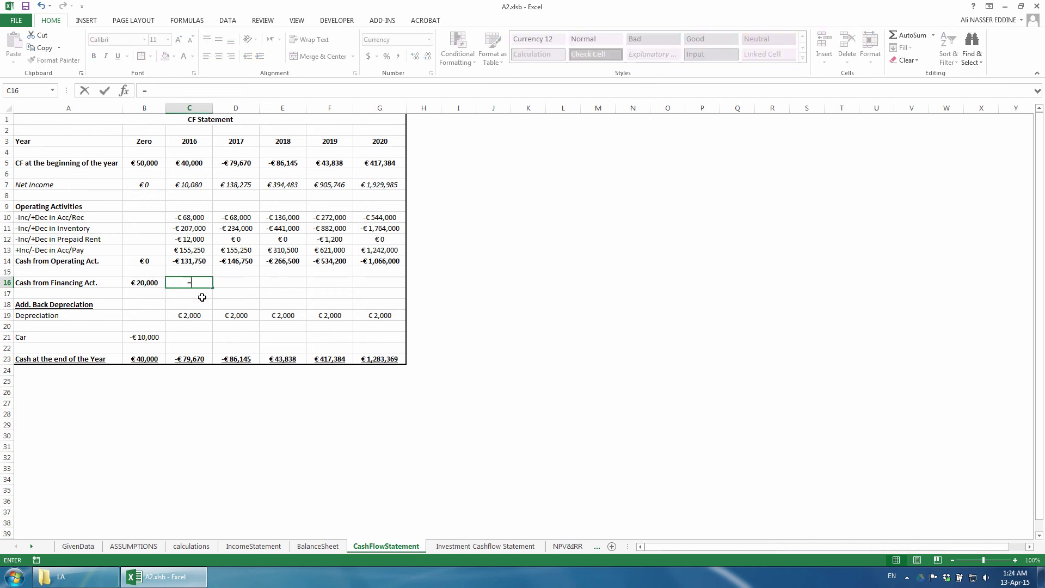
type("-")
left_click(191, 545)
left_click(235, 363)
key("Return")
left_click_drag(213, 287, 388, 287)
left_click(199, 281)
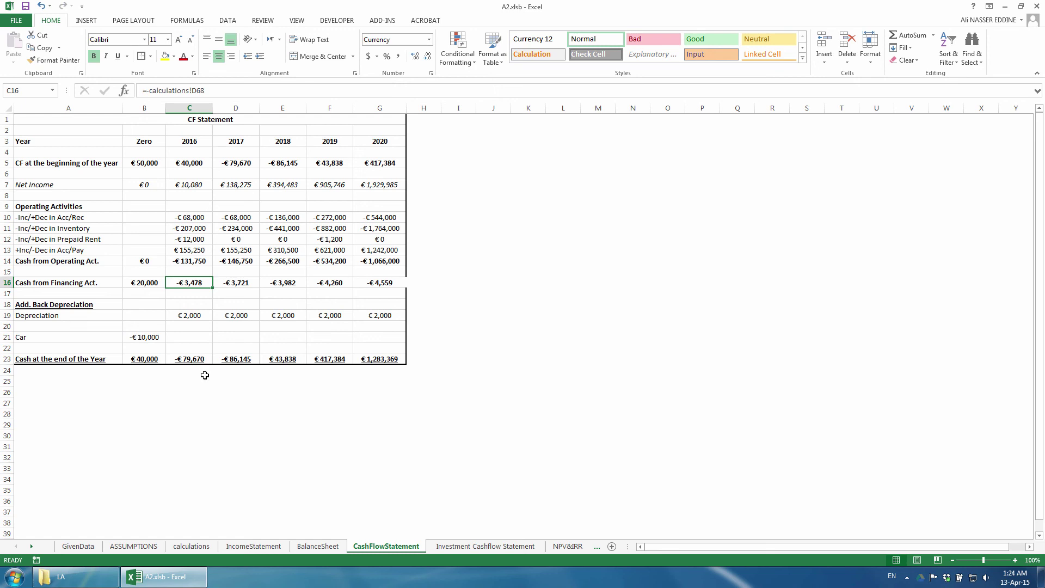
Add financing cash (+B16) to year-end cash in B23, fill to G23, and check the BalanceSheet.
double_click(149, 360)
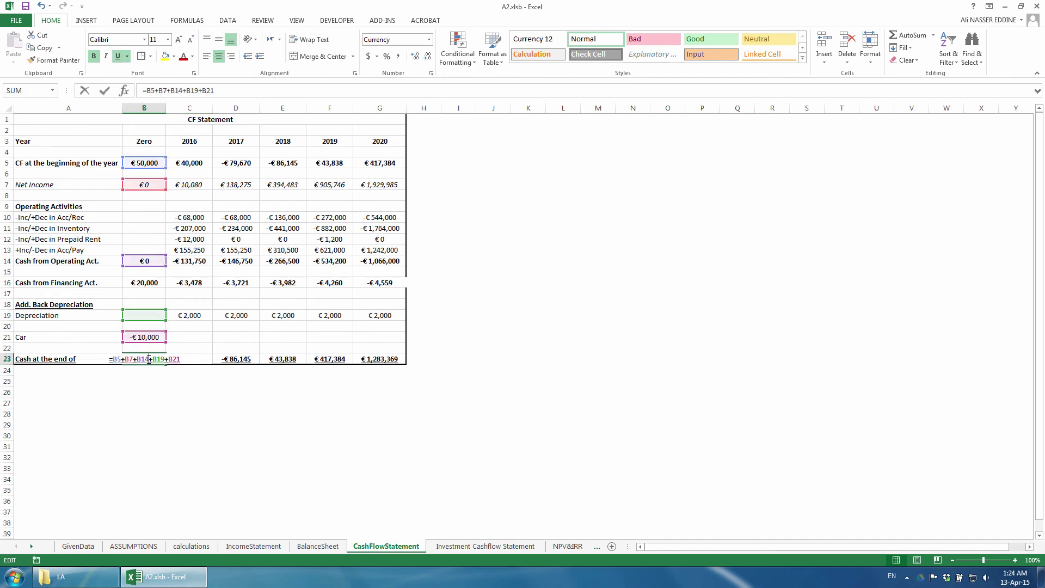
type("+")
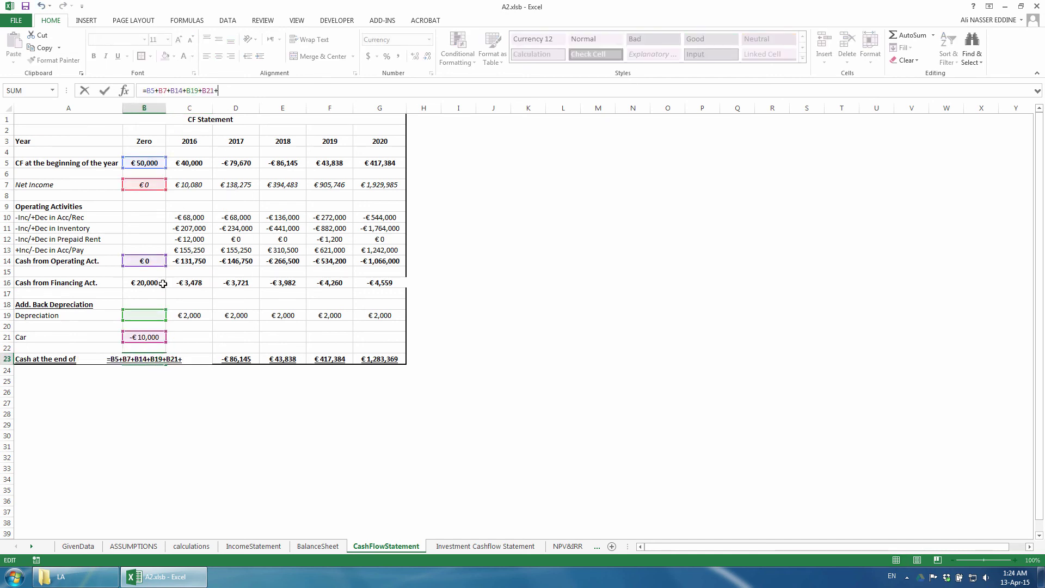
left_click(162, 284)
key("Return")
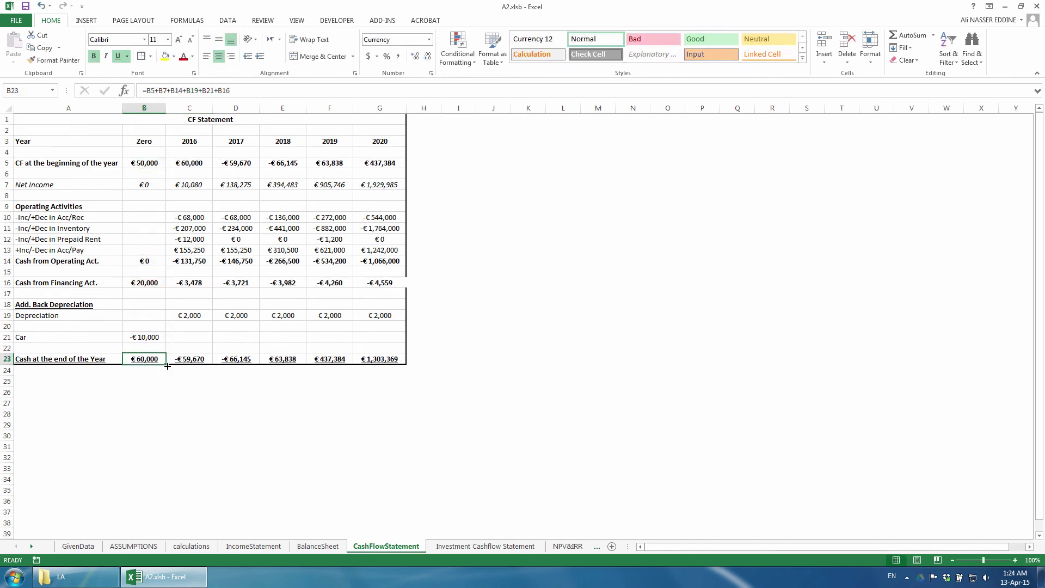
left_click_drag(167, 365, 381, 361)
left_click_drag(75, 119, 353, 360)
left_click(126, 118)
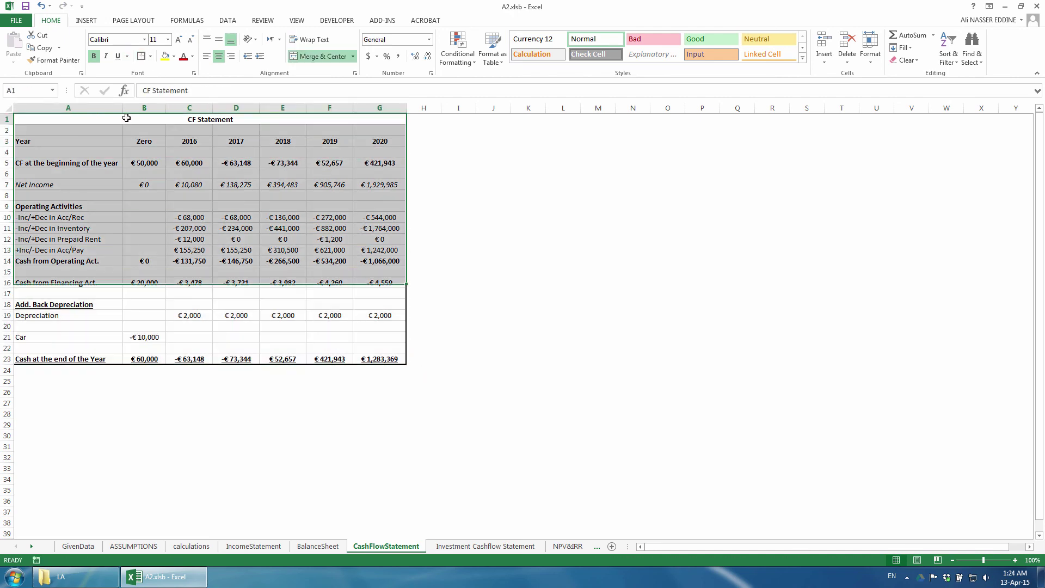
left_click(317, 546)
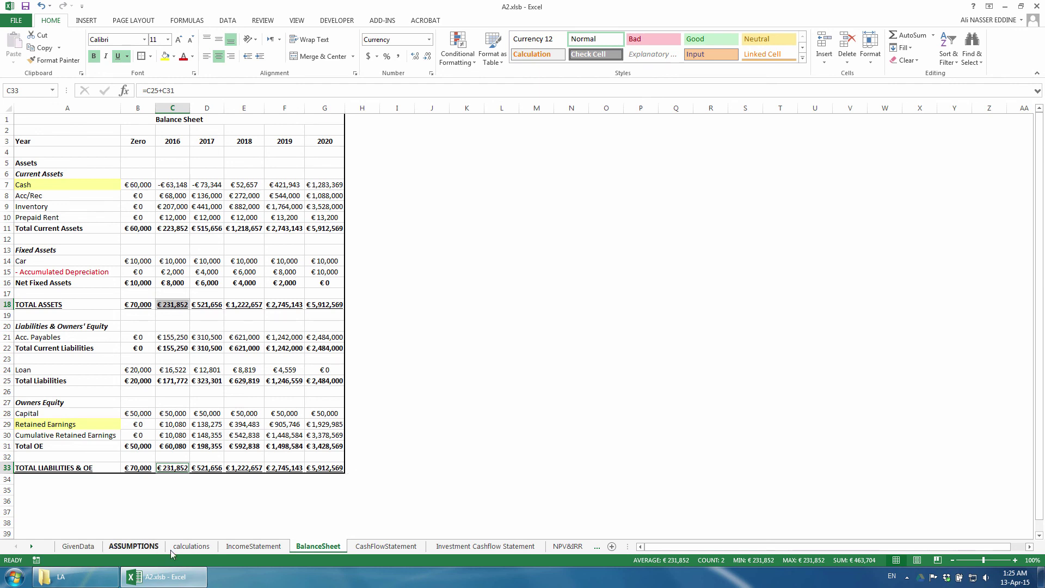
Switch to the Investment Cashflow Statement sheet to review Net Cash Flow.
left_click(485, 548)
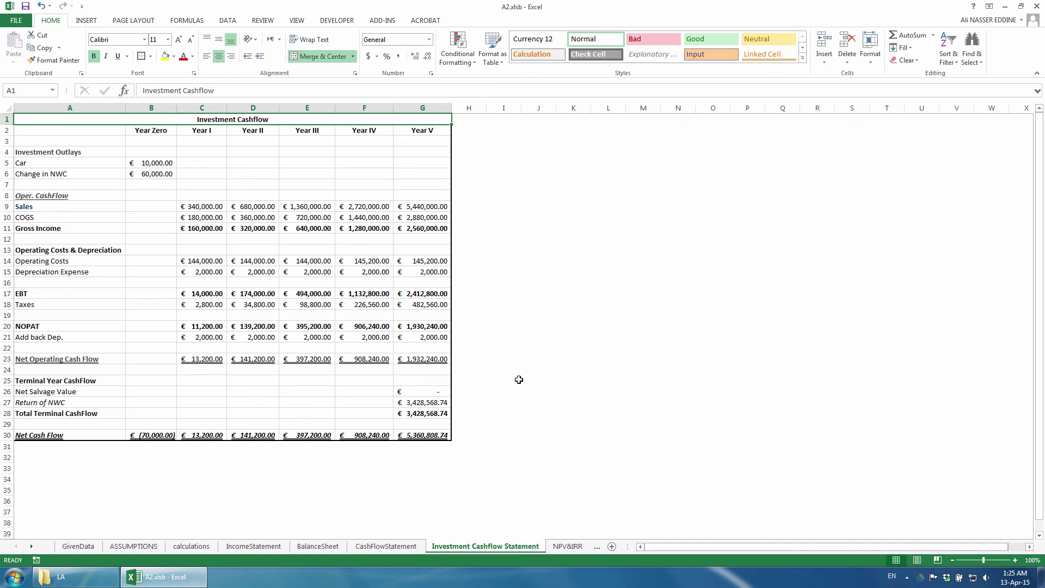
Scroll the sheet tabs and open NPV&IRR, showing NPV €3,493,970 and IRR 198%.
left_click(564, 546)
left_click(564, 546)
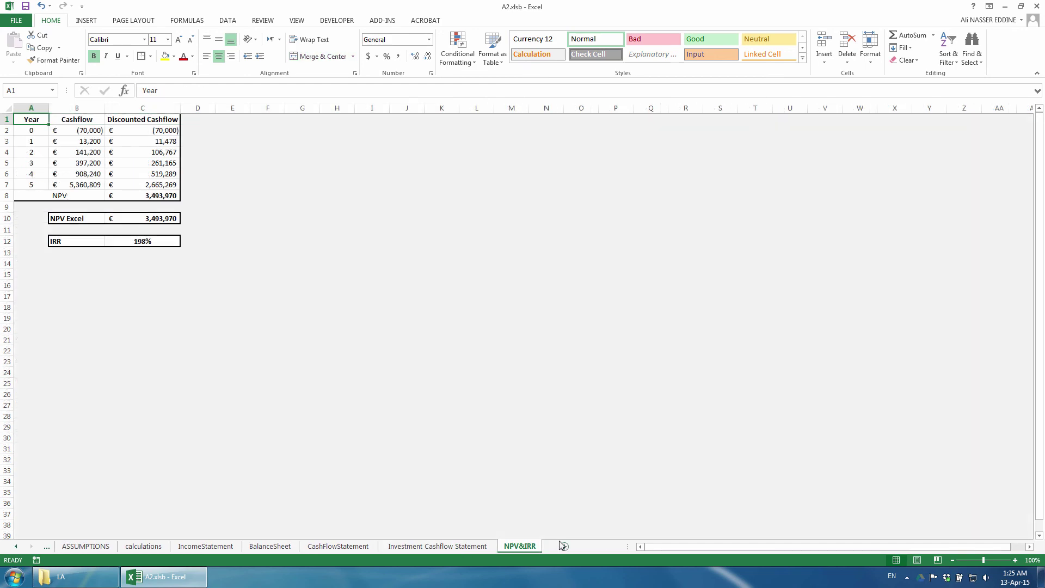